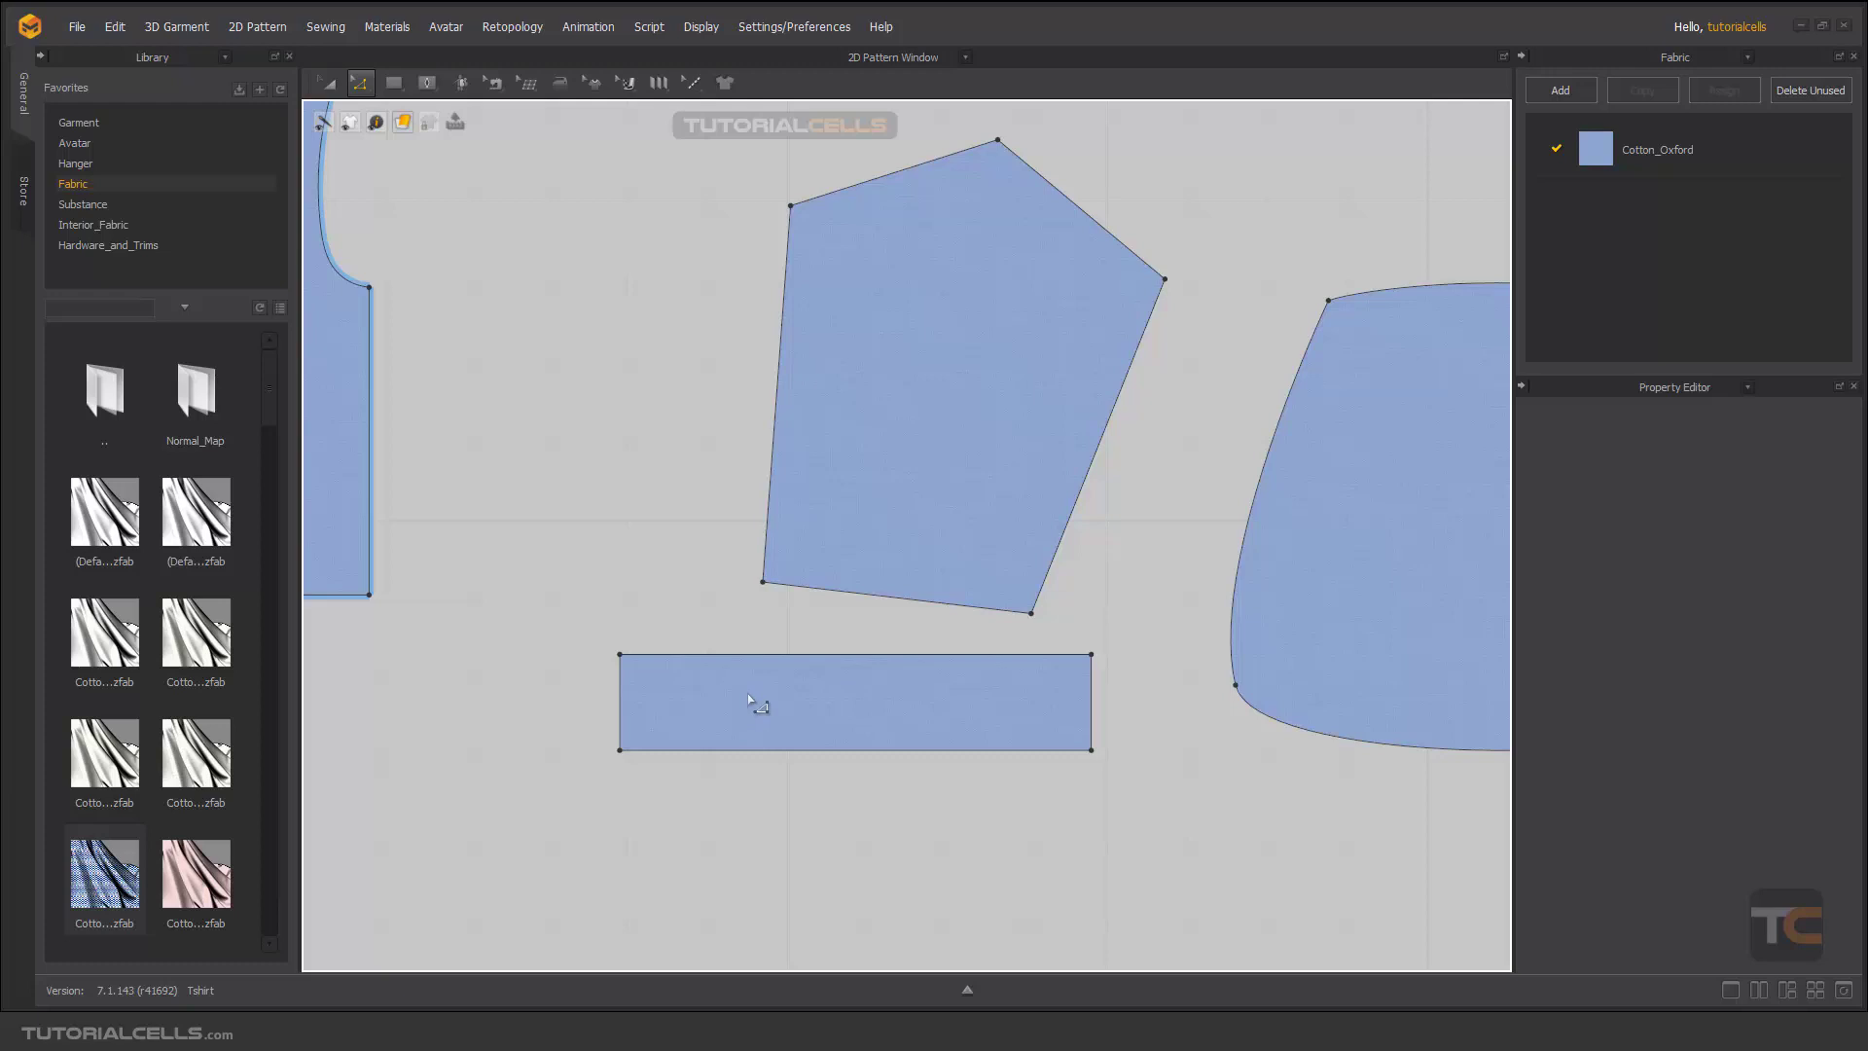
Draw a slanted internal line about 43 cm long across the long rectangular pattern using Internal Polygon/Line
left_click(426, 83)
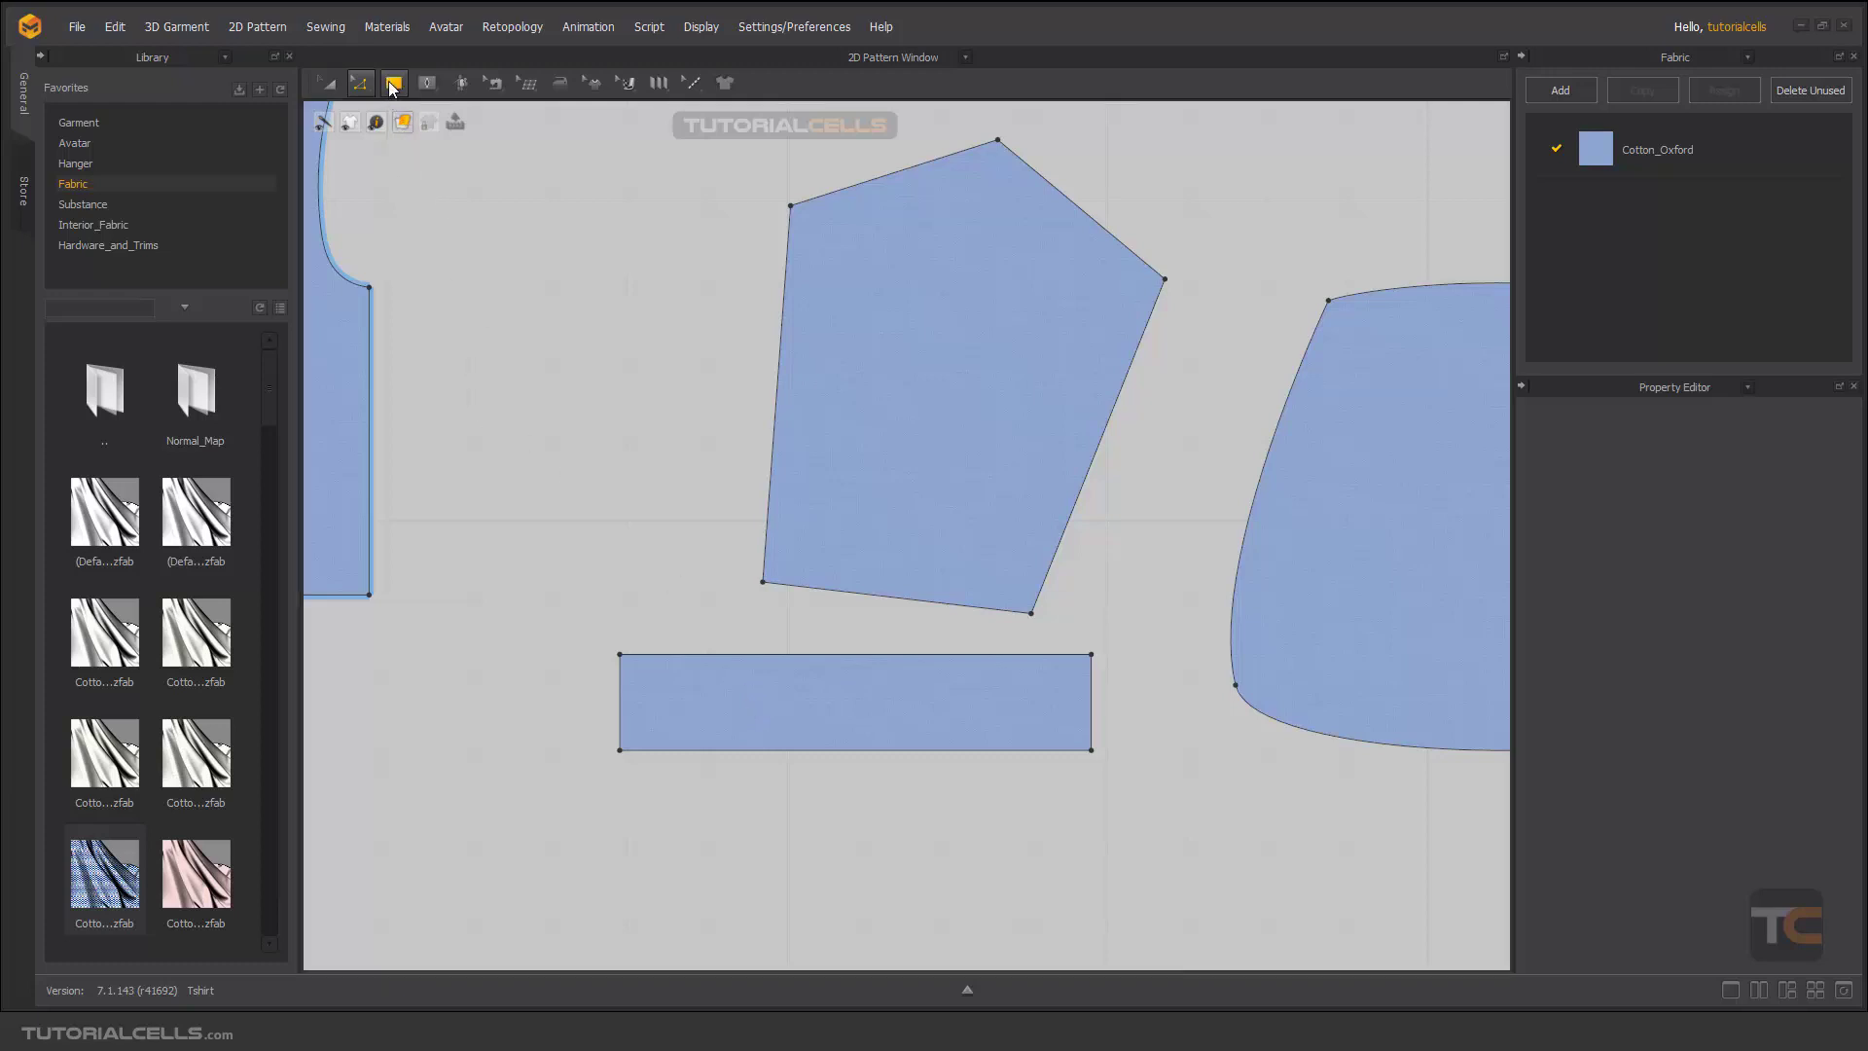
left_click(463, 123)
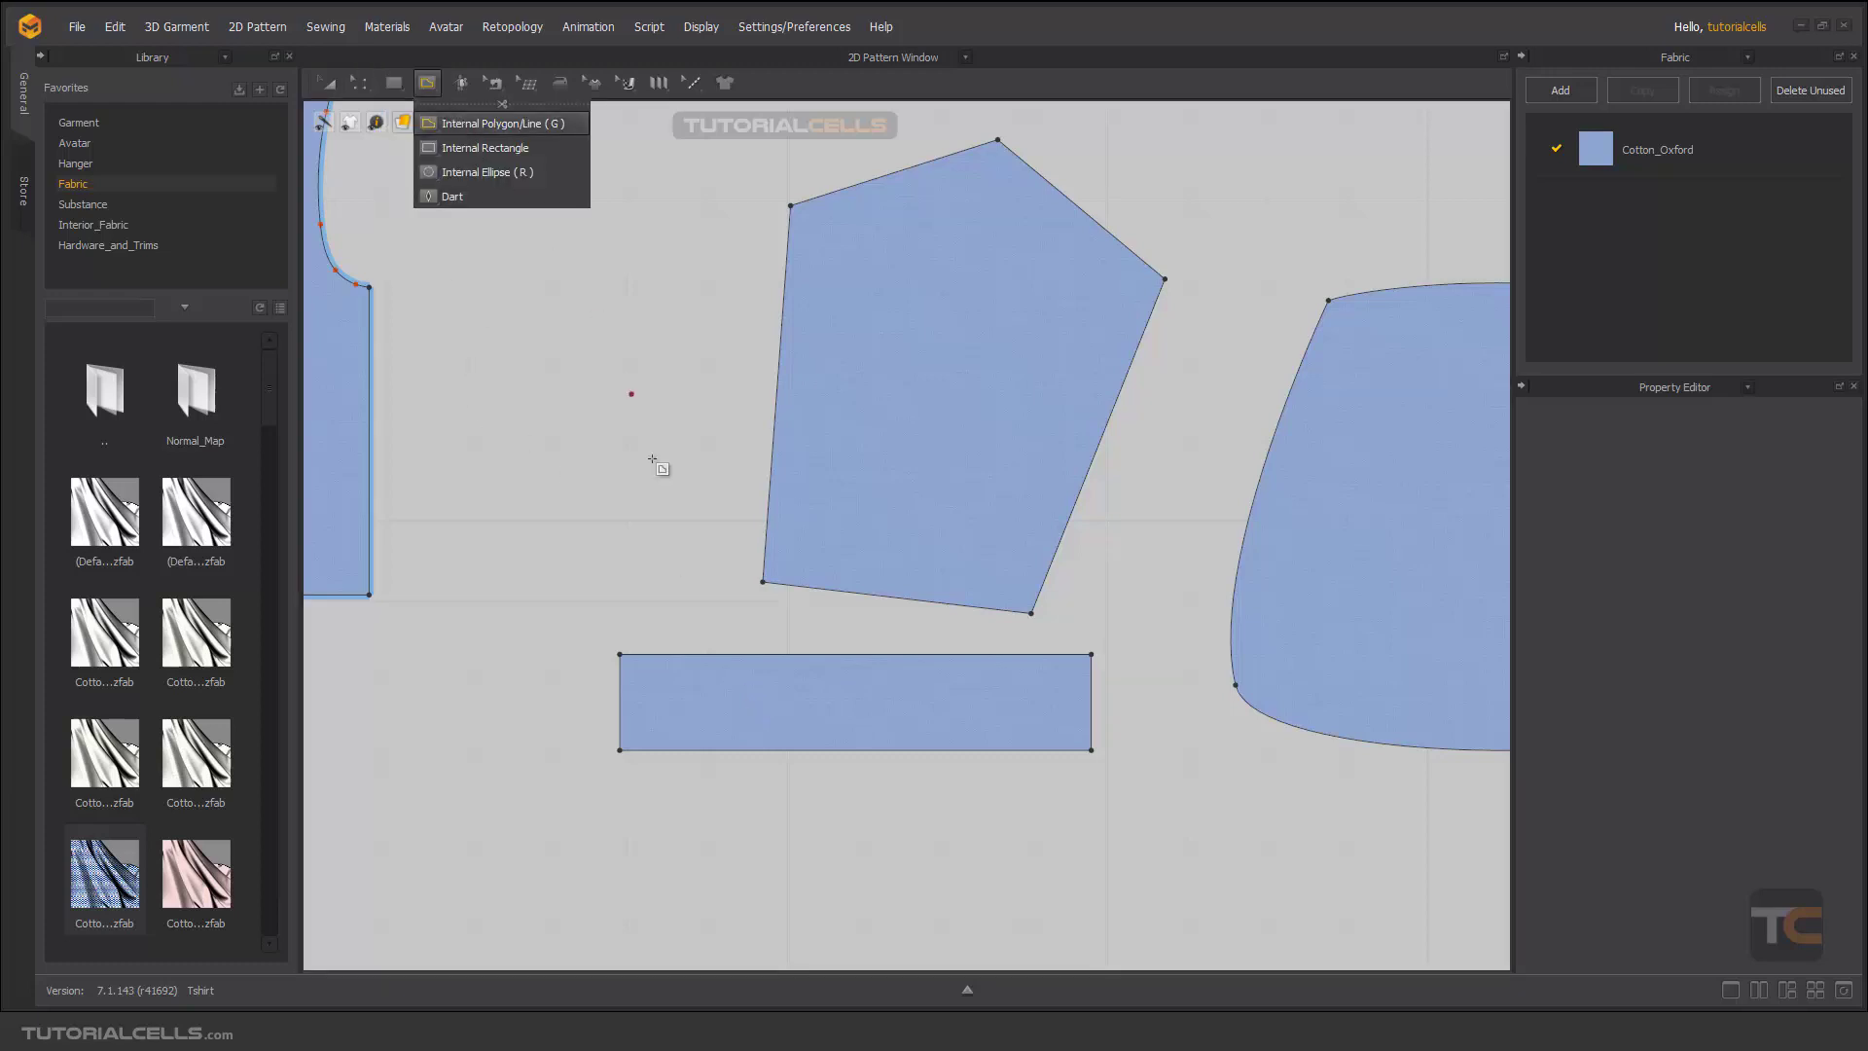
left_click(653, 702)
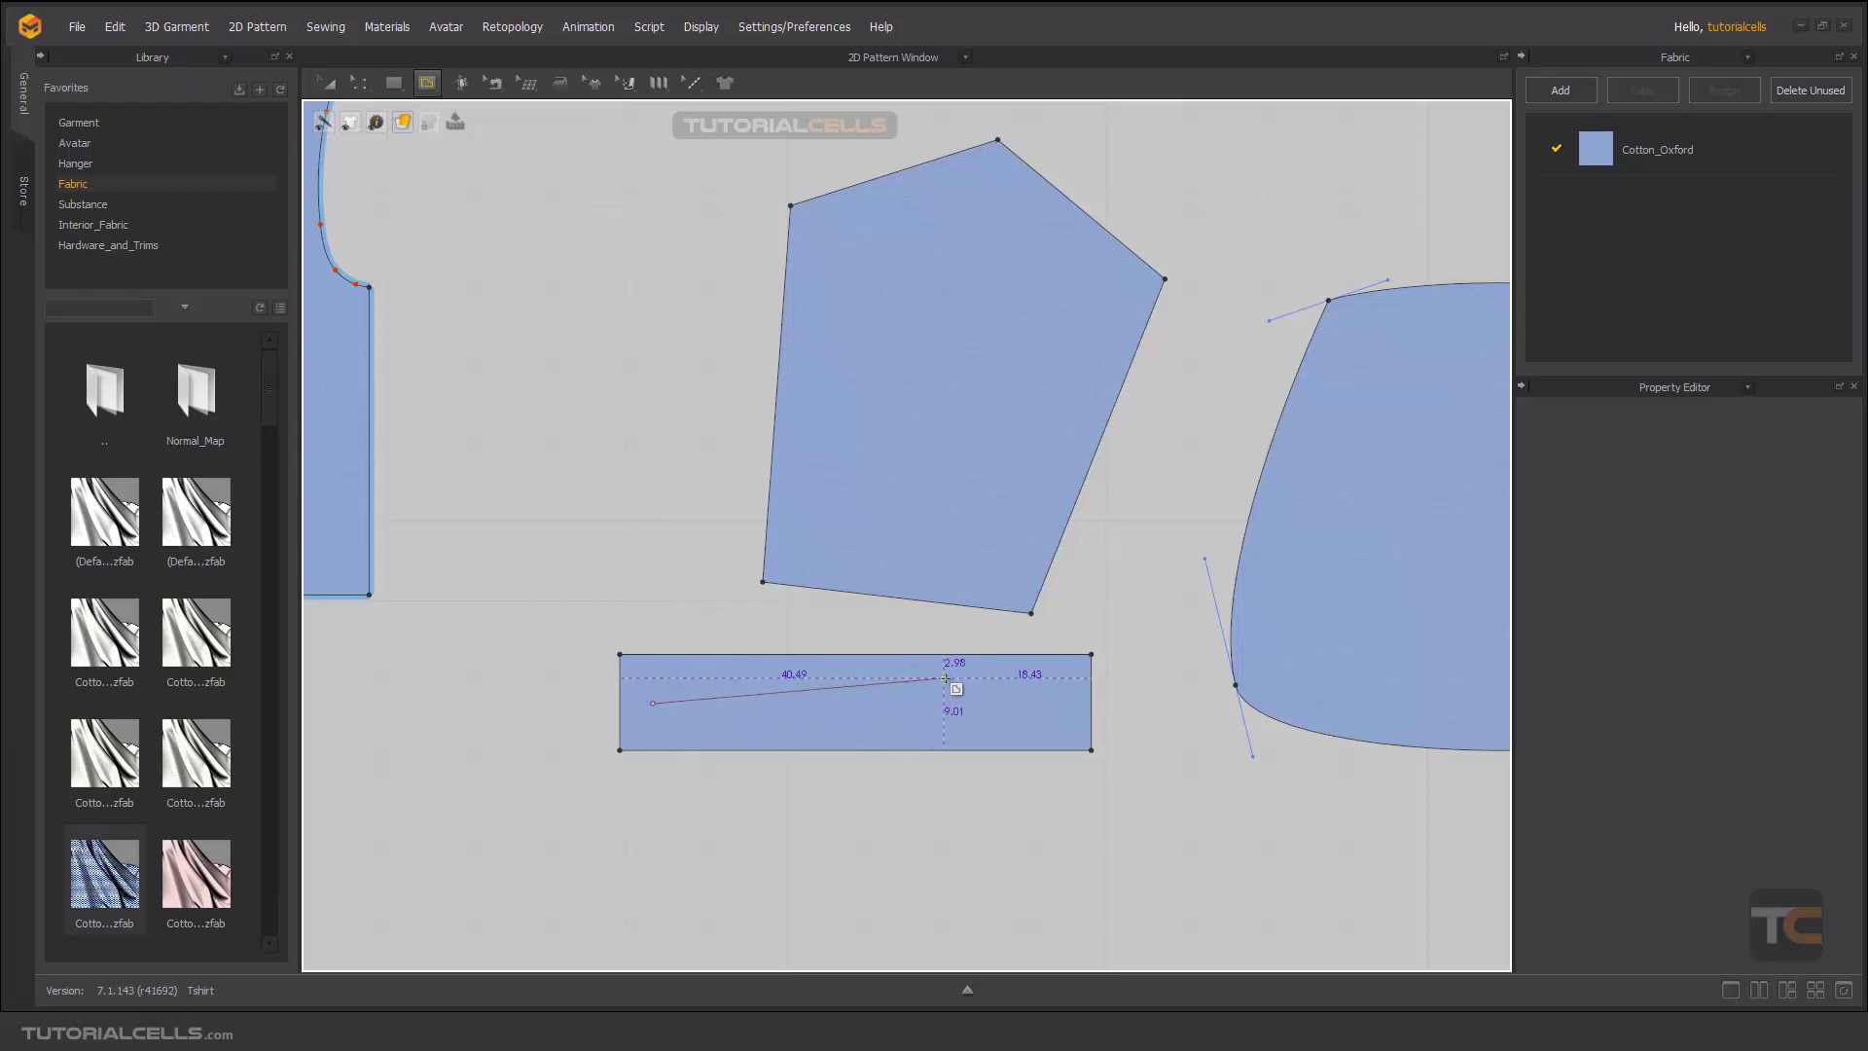
double_click(996, 676)
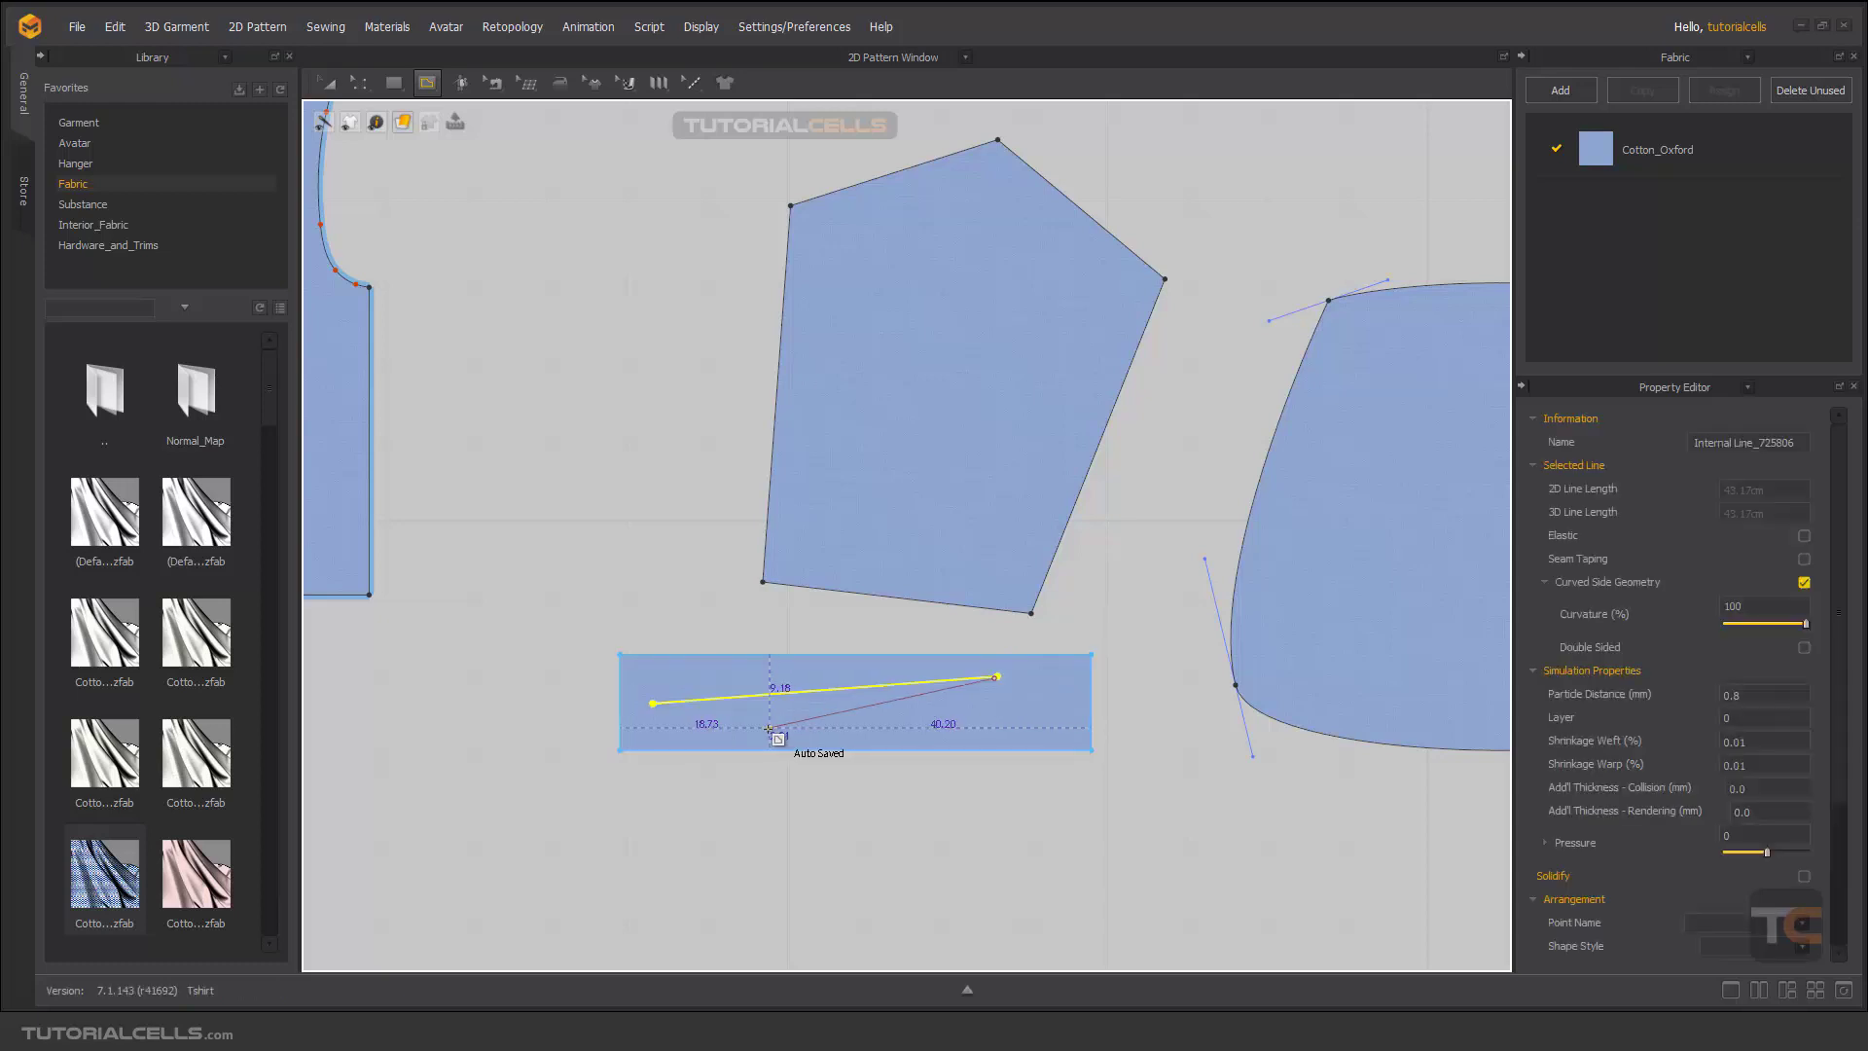
Draw two short, nearly vertical internal lines about 3.8 cm and 4.8 cm long below the slanted line
scroll(768, 744, "up", 5)
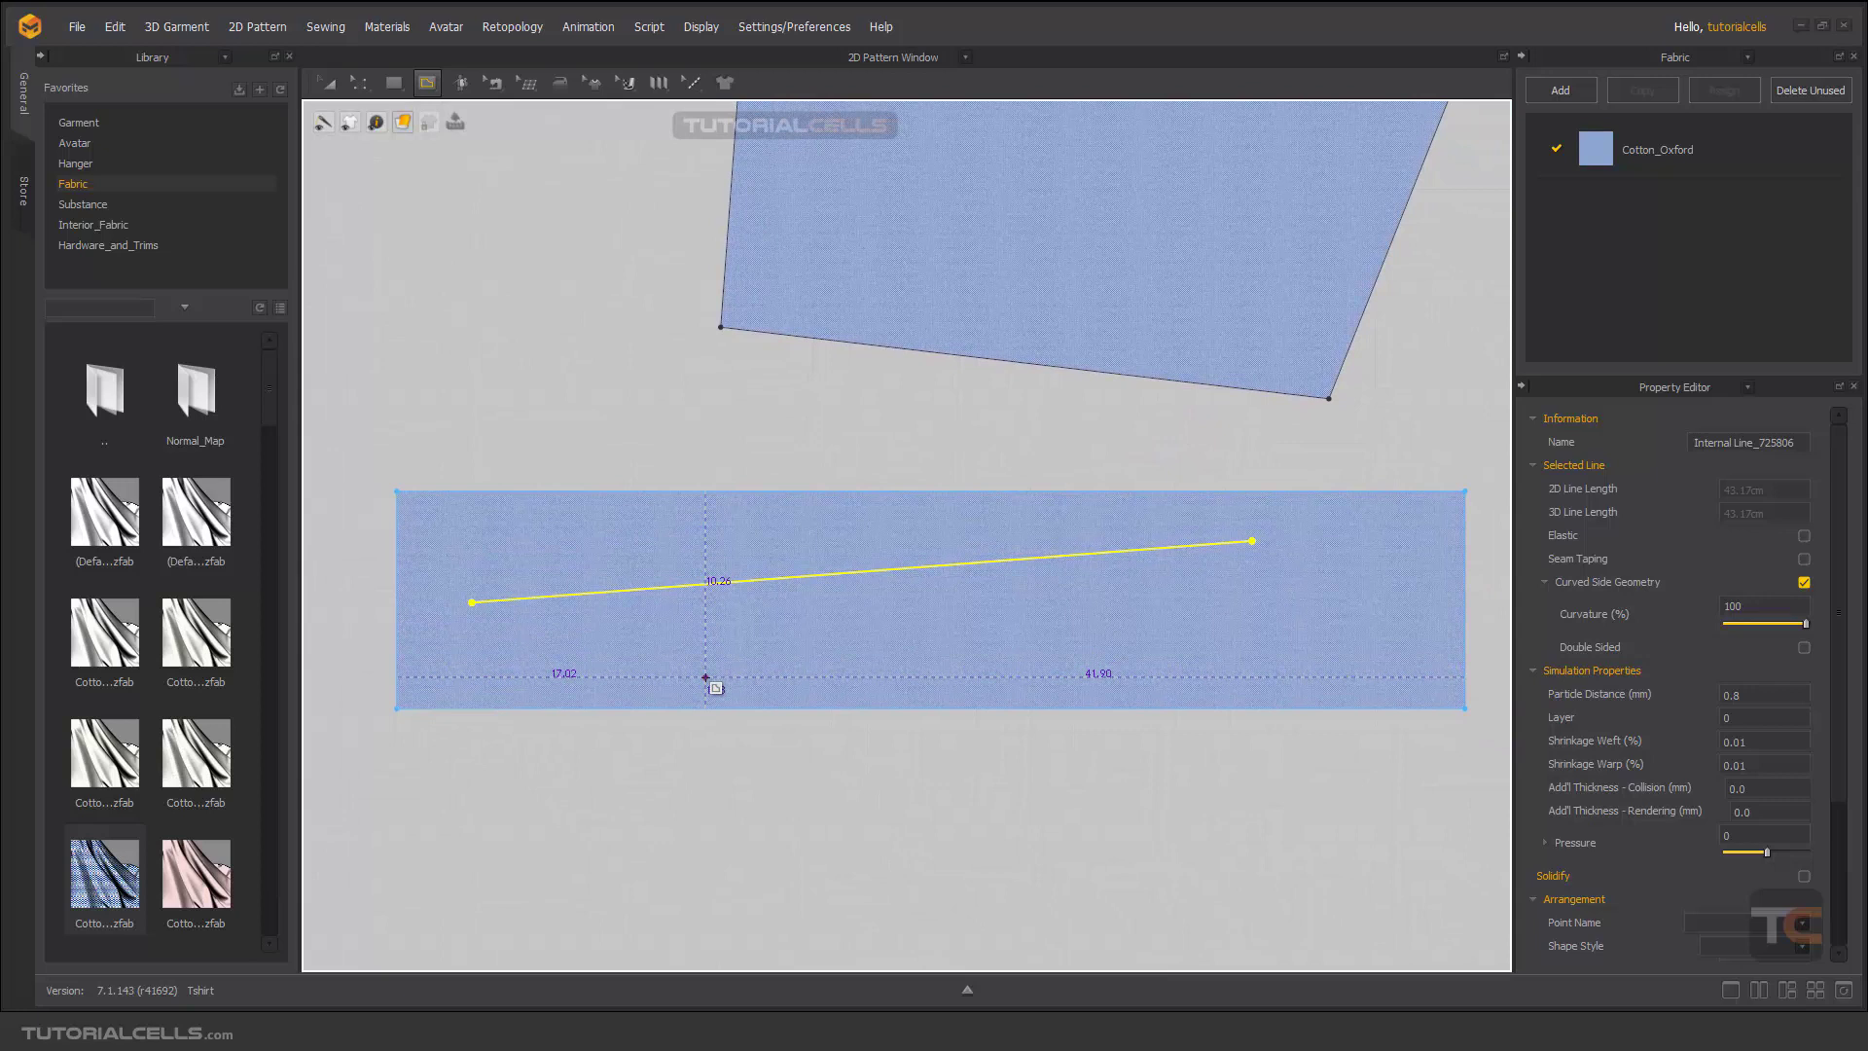
left_click(708, 609)
double_click(706, 677)
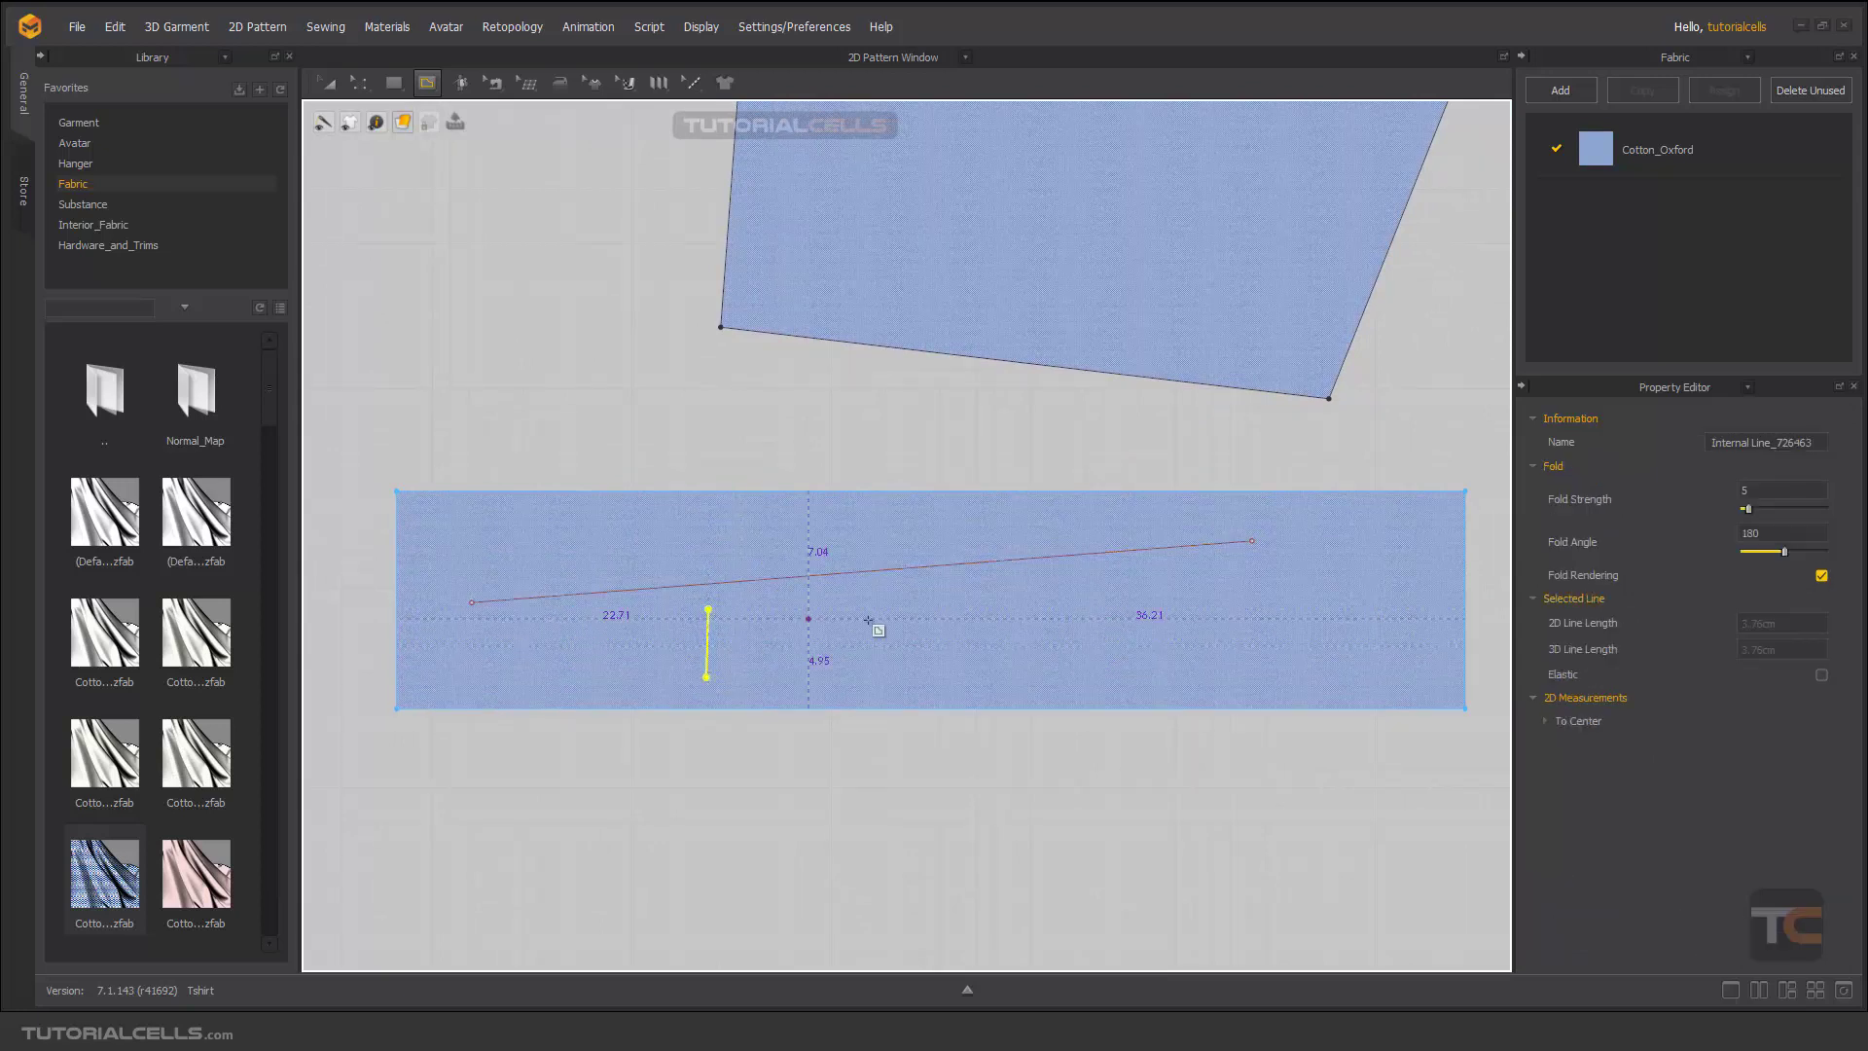
double_click(1167, 586)
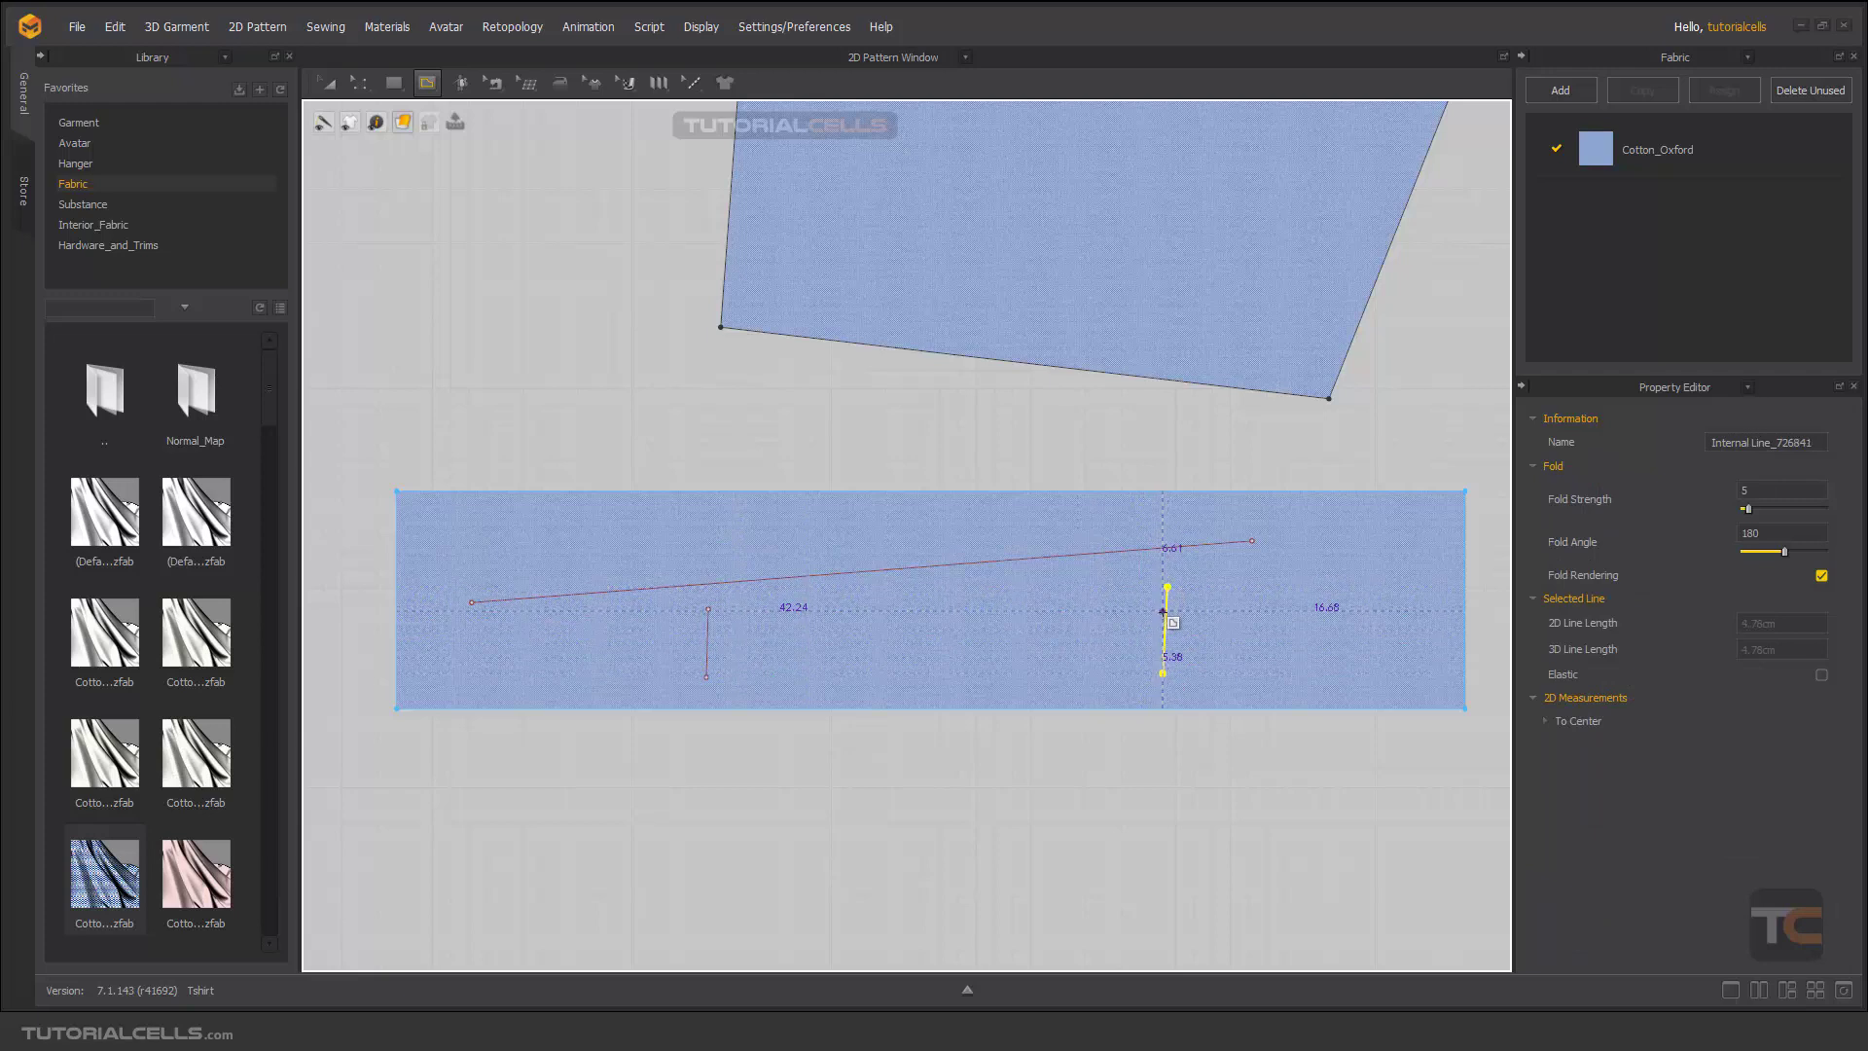
Move and stretch the right short internal line to about 16 cm so it crosses the slanted line and overshoots both pattern edges
left_click(362, 86)
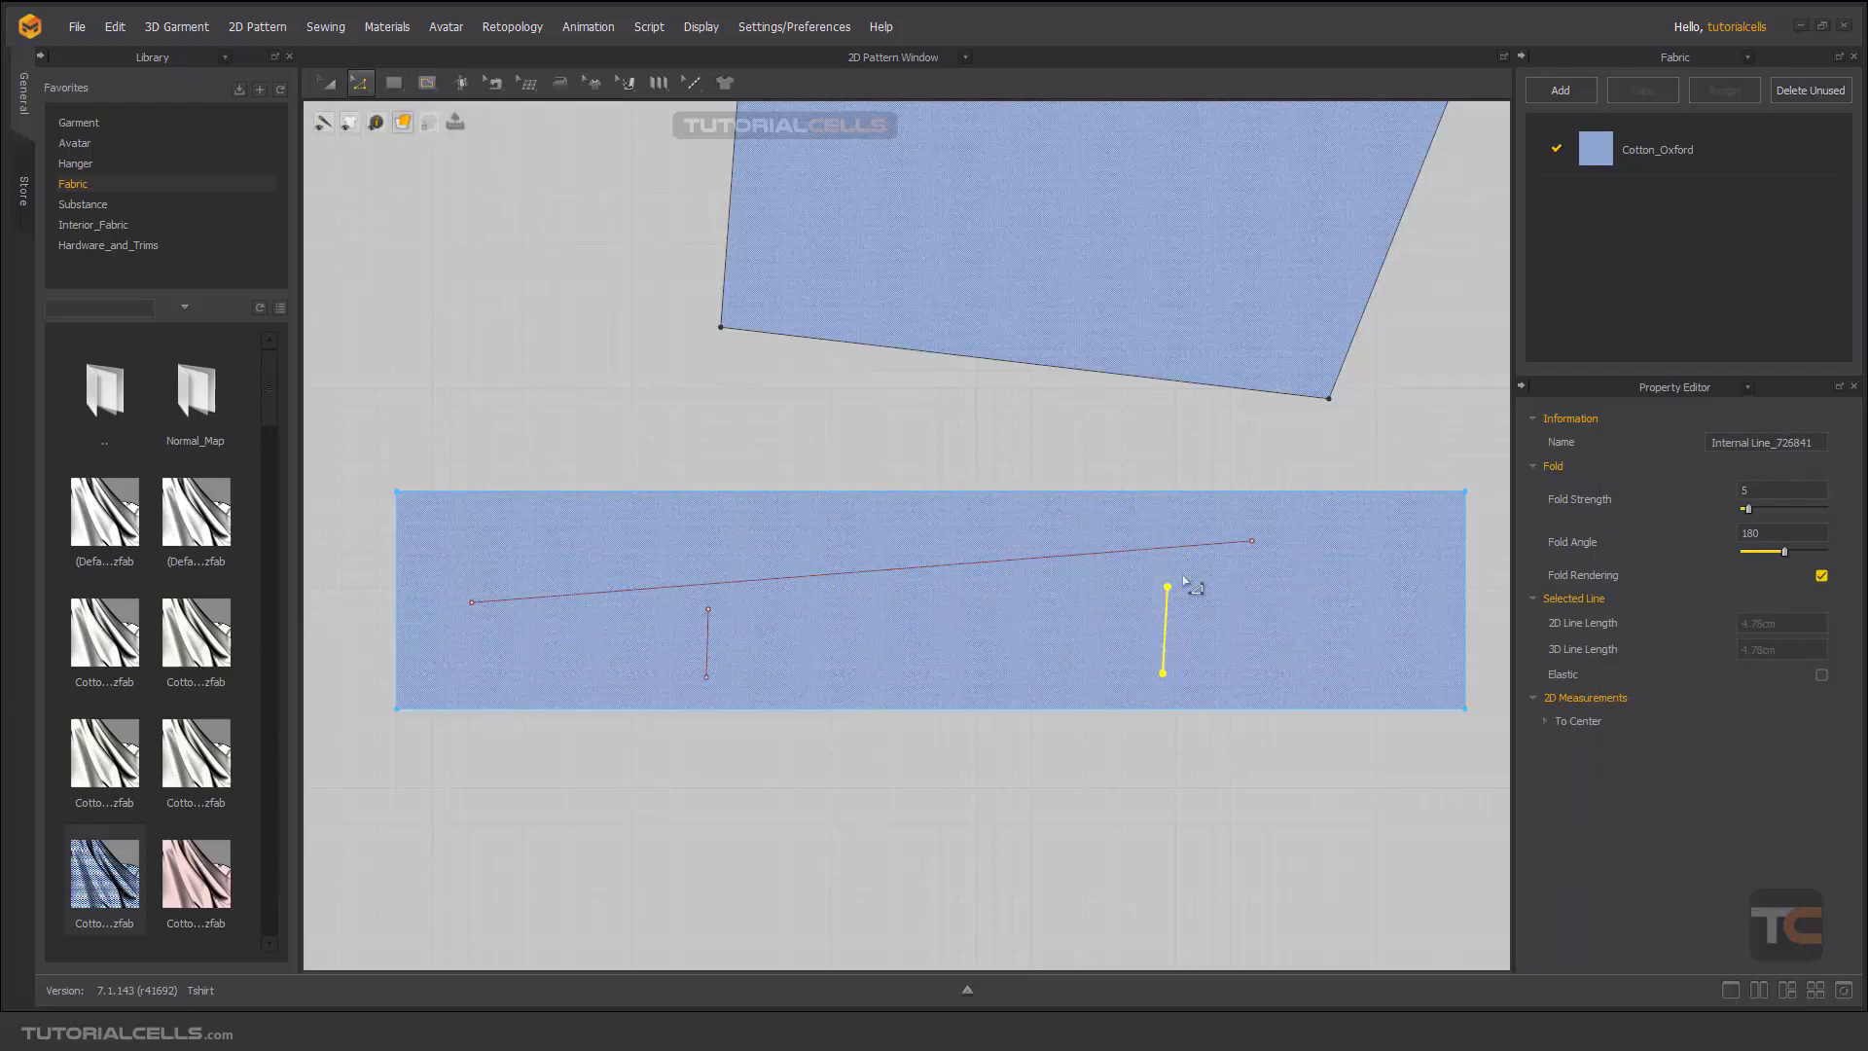
left_click_drag(1170, 591, 1179, 482)
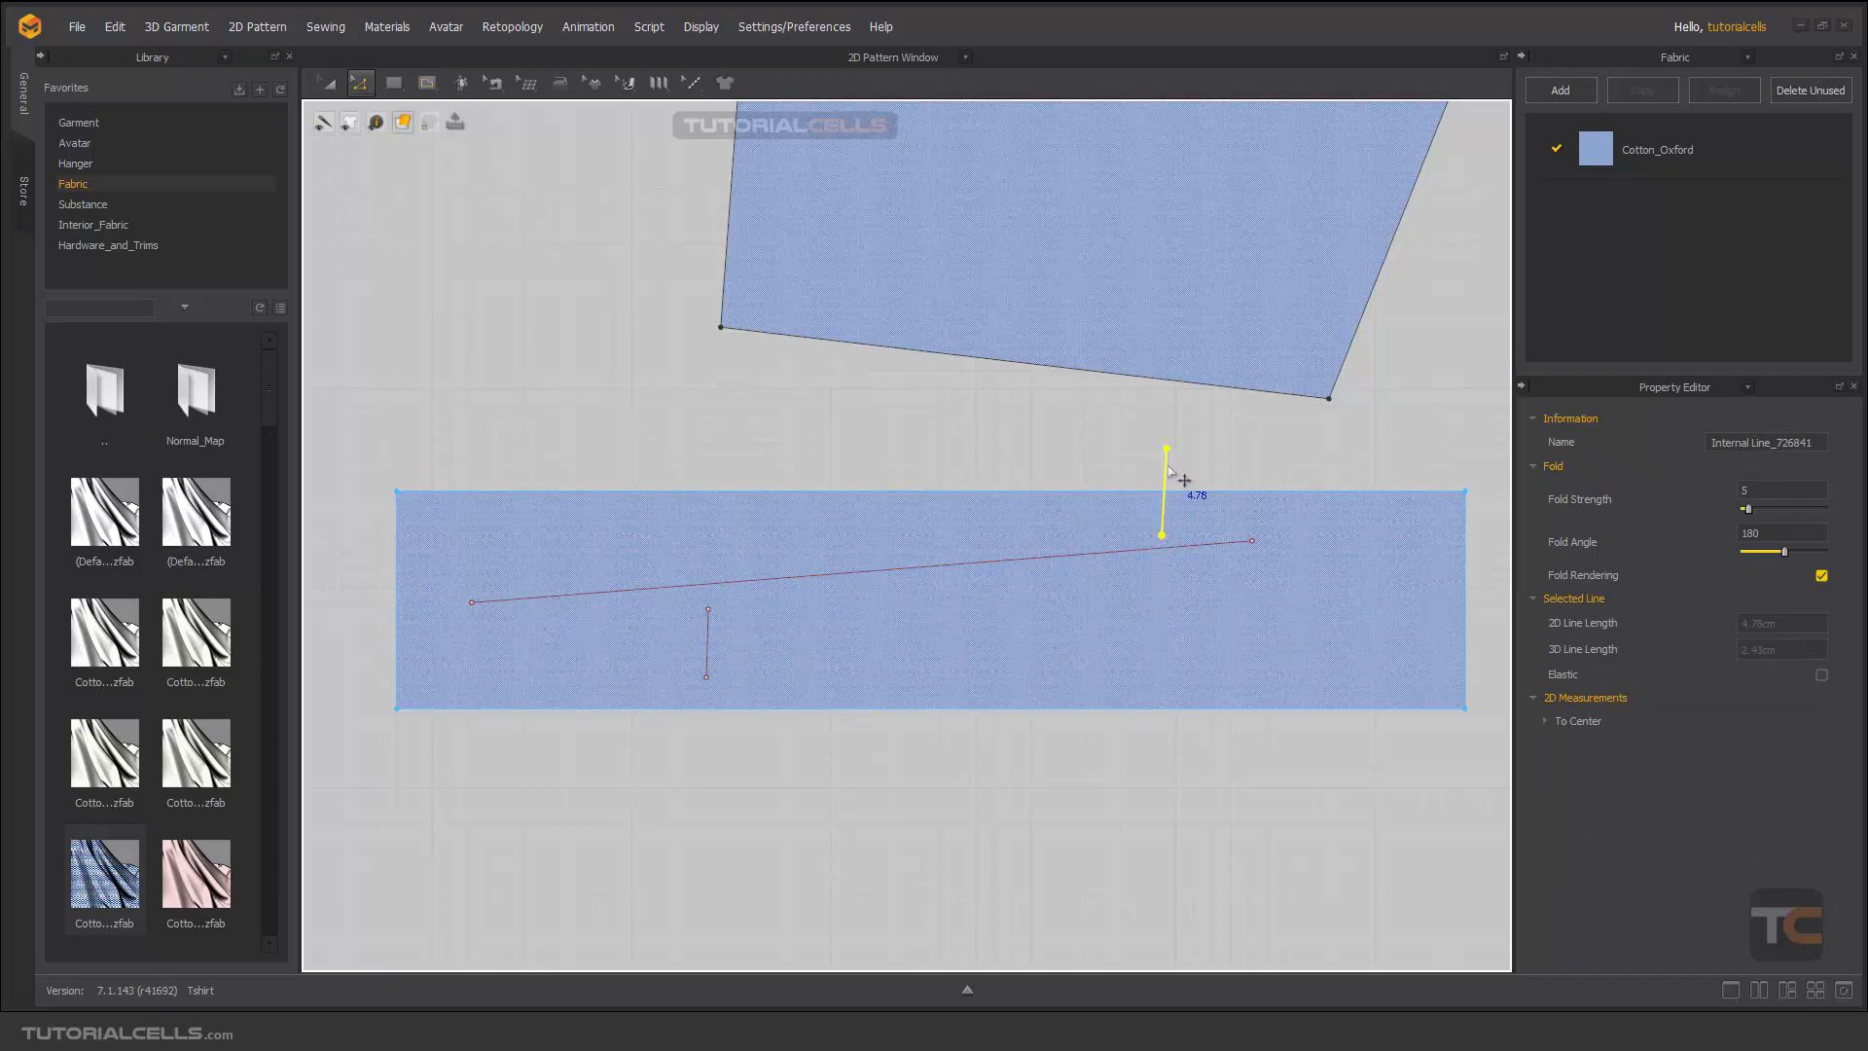
left_click(1162, 537)
left_click_drag(1162, 546, 1162, 743)
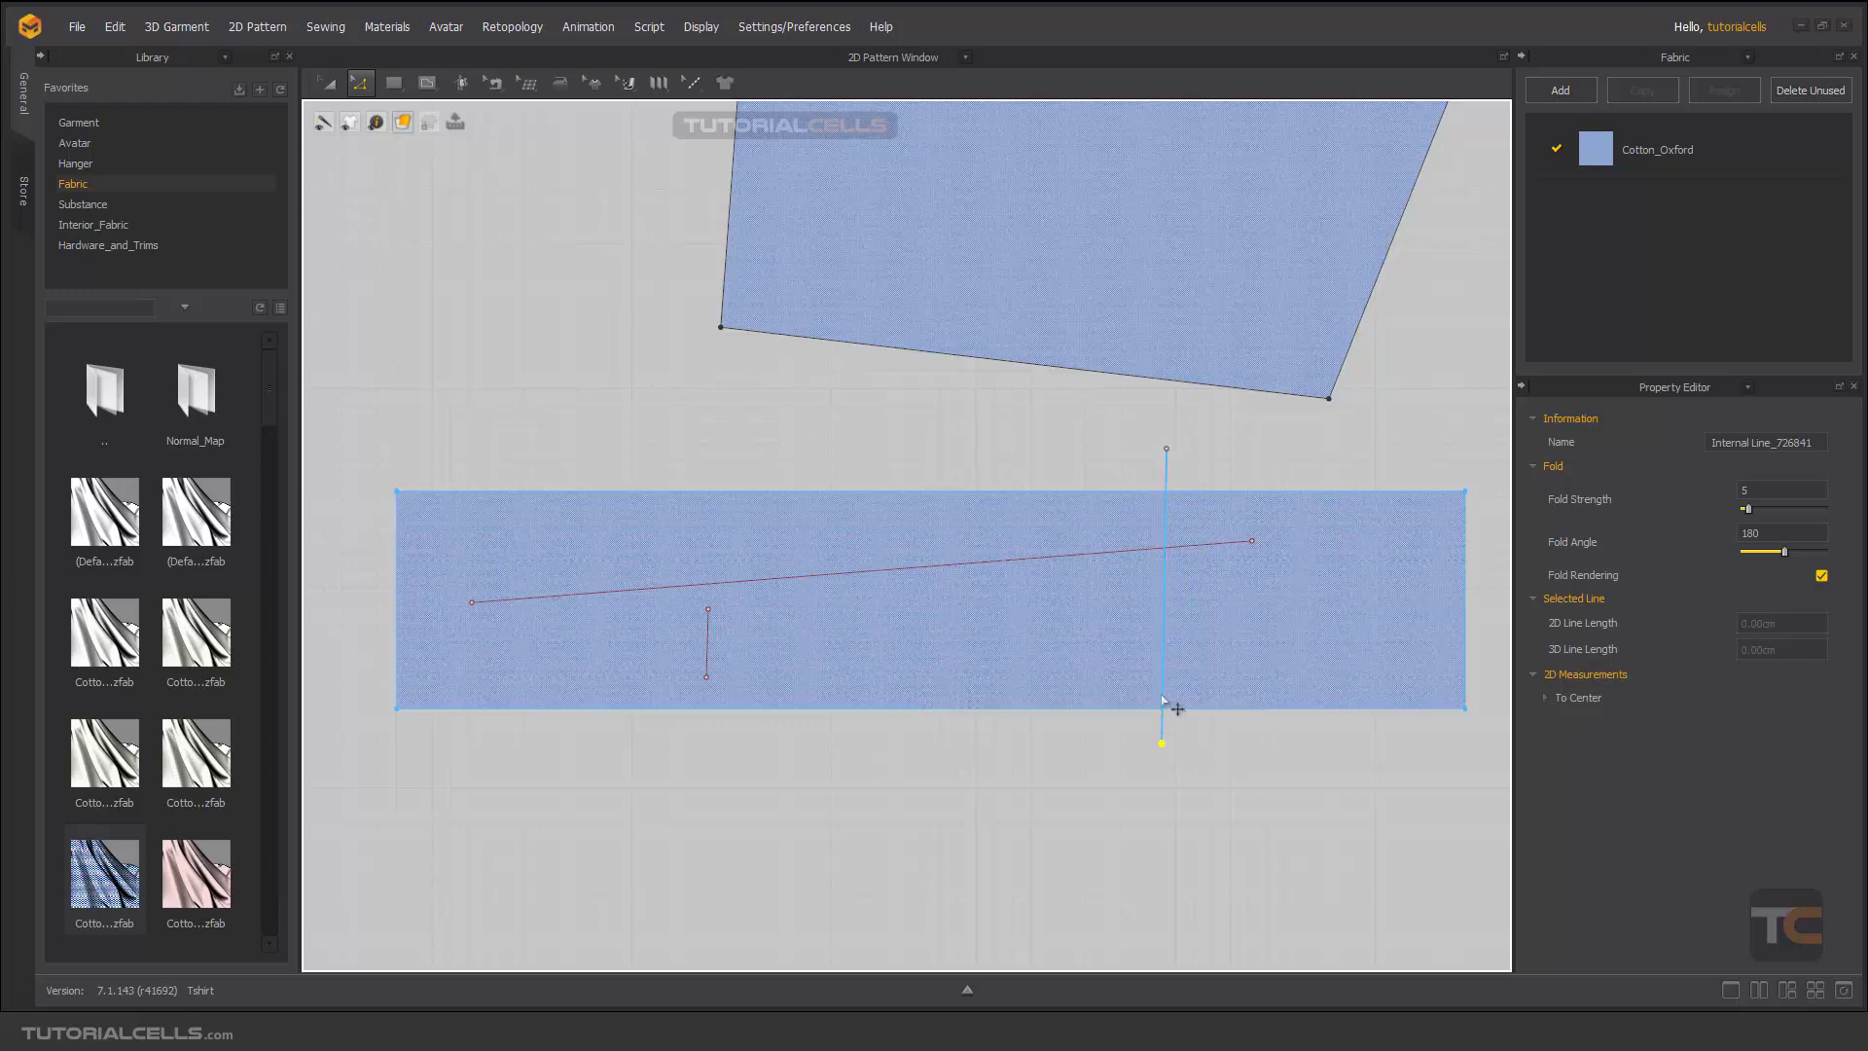
left_click_drag(1166, 448, 1177, 450)
Shift the right endpoint of the slanted internal line slightly down and outward
left_click(902, 572)
left_click(865, 653)
left_click(768, 582)
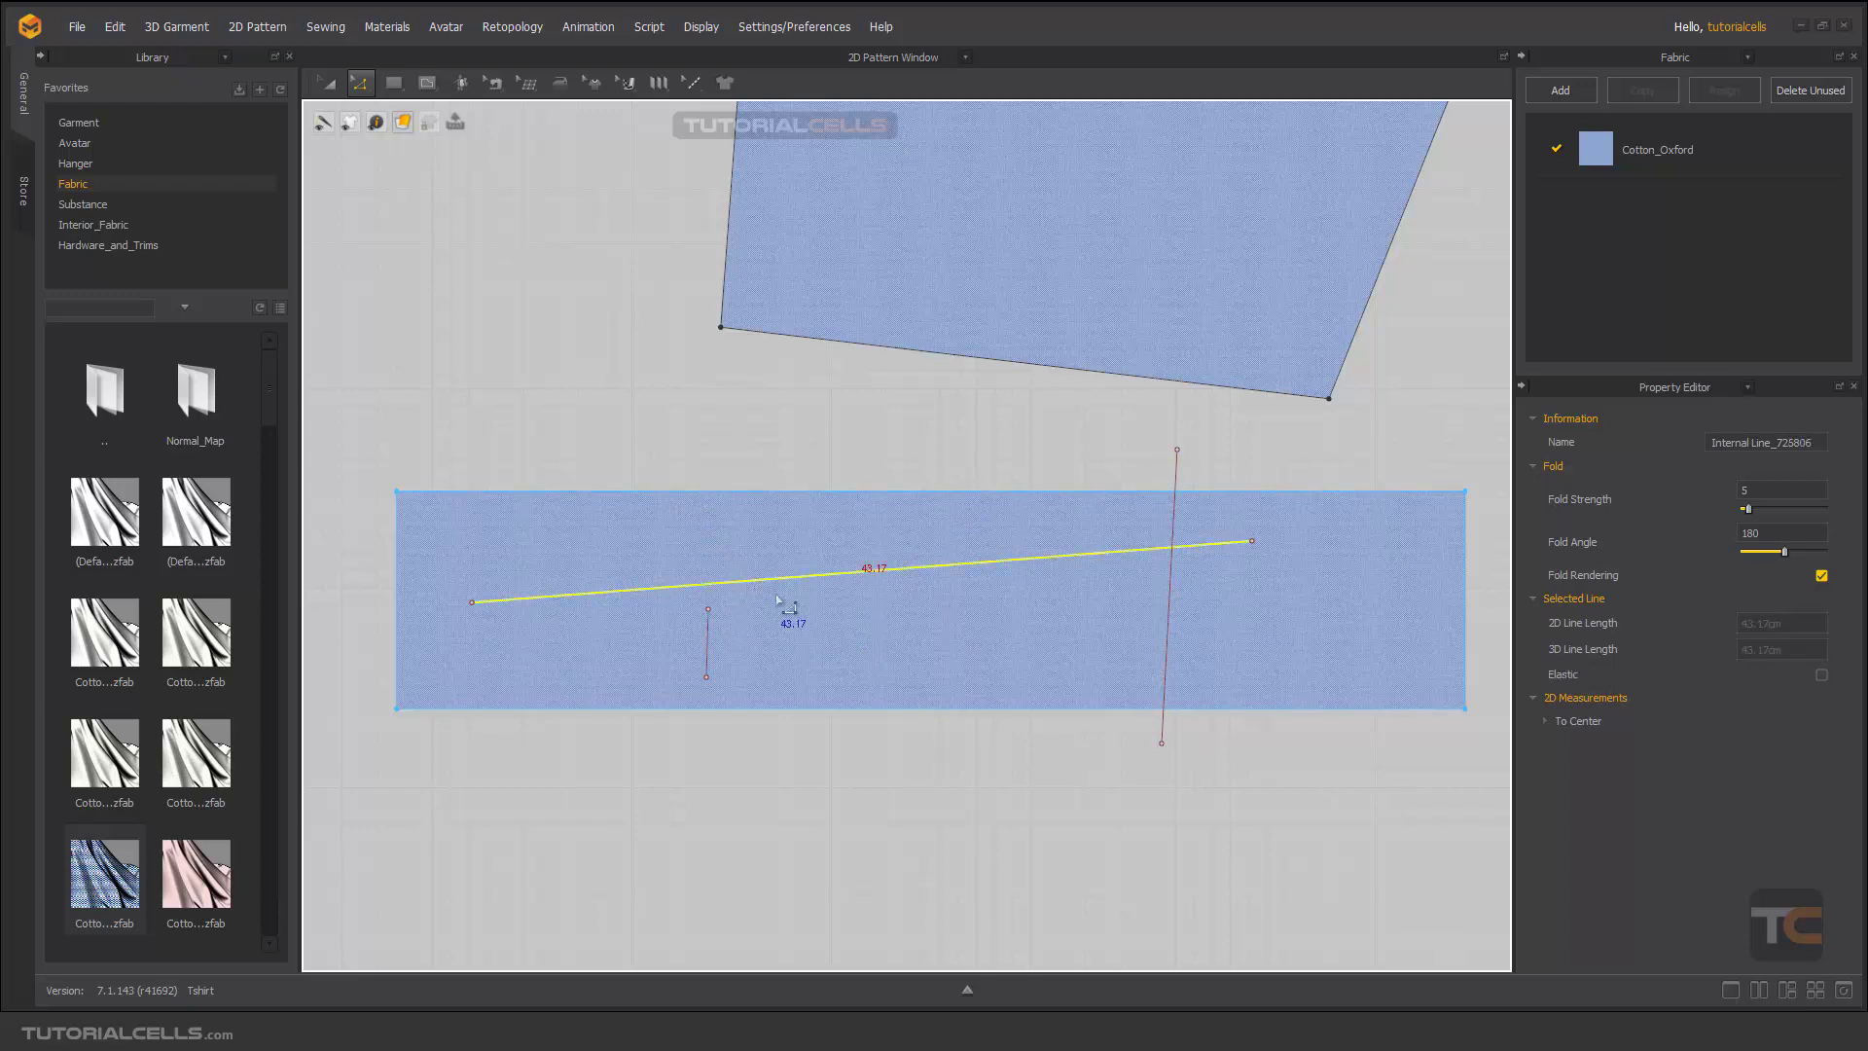
left_click_drag(1251, 541, 1264, 561)
middle_click_drag(1000, 593, 942, 525)
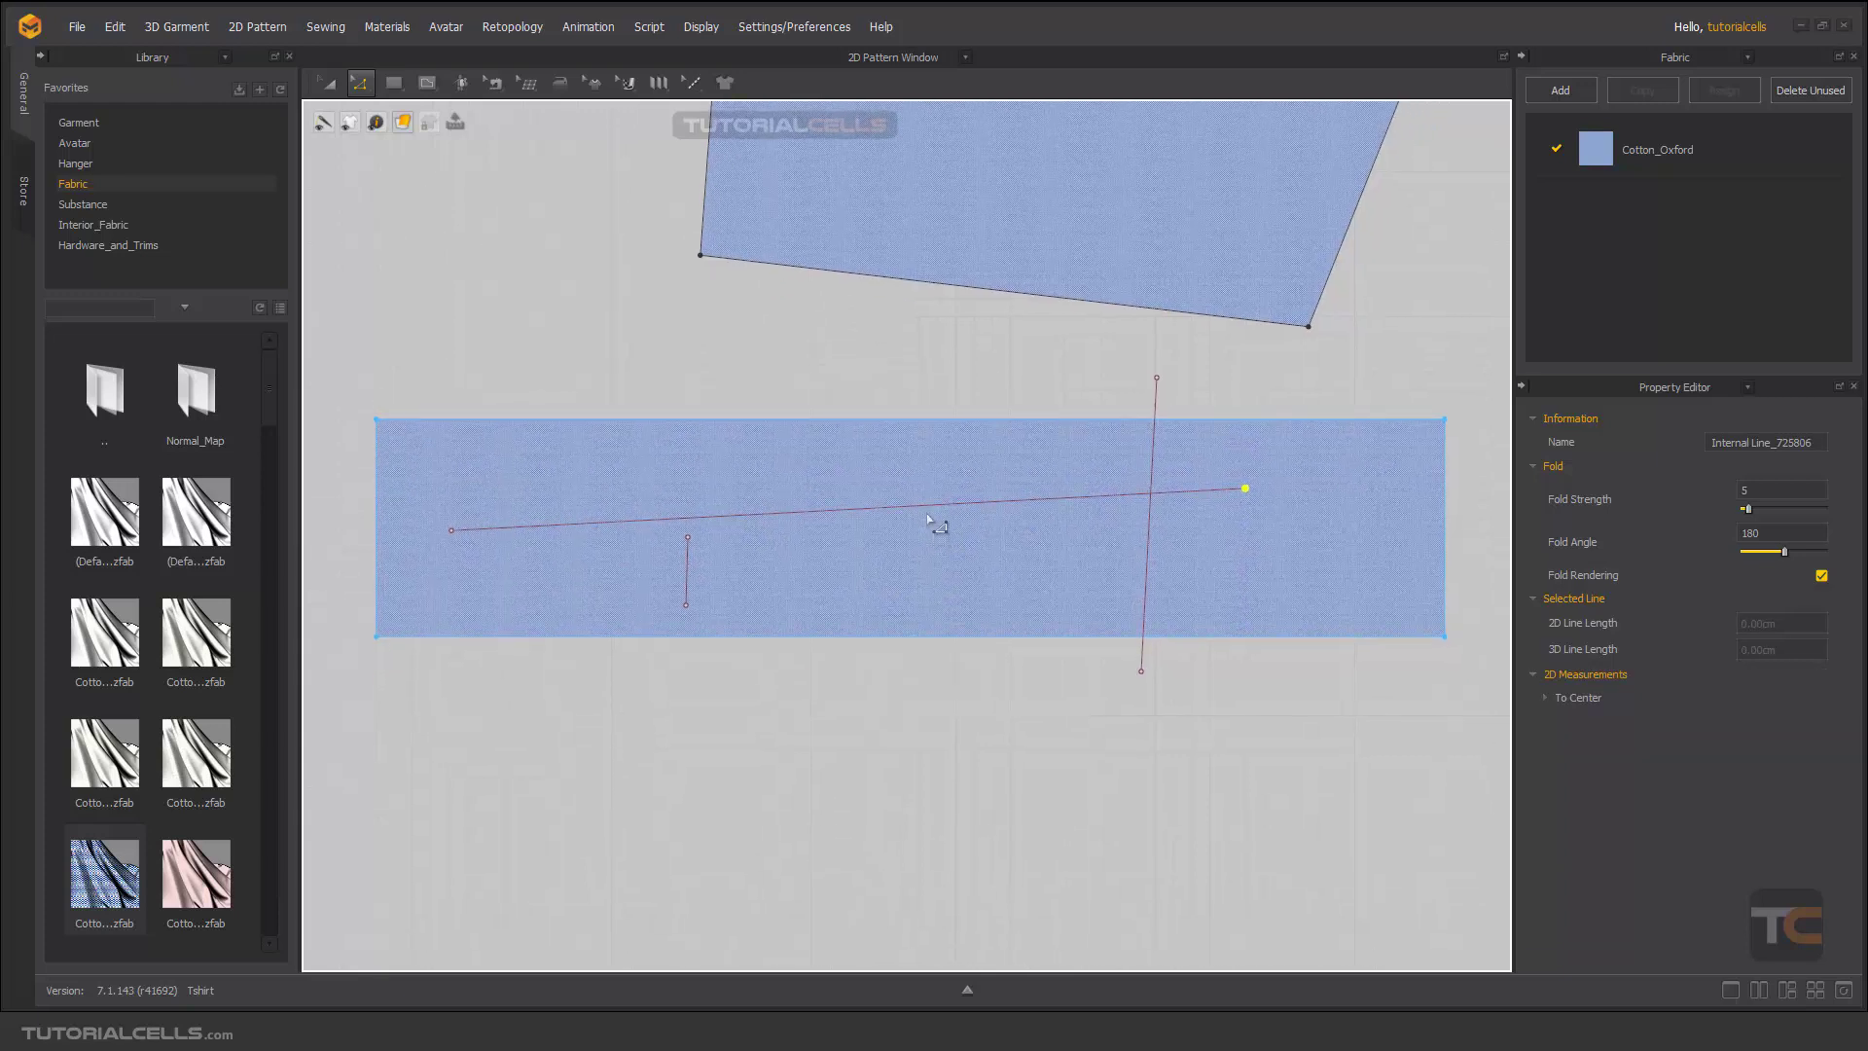
Examine the Extend/Trim options available for the short left internal line
left_click(688, 579)
right_click(688, 579)
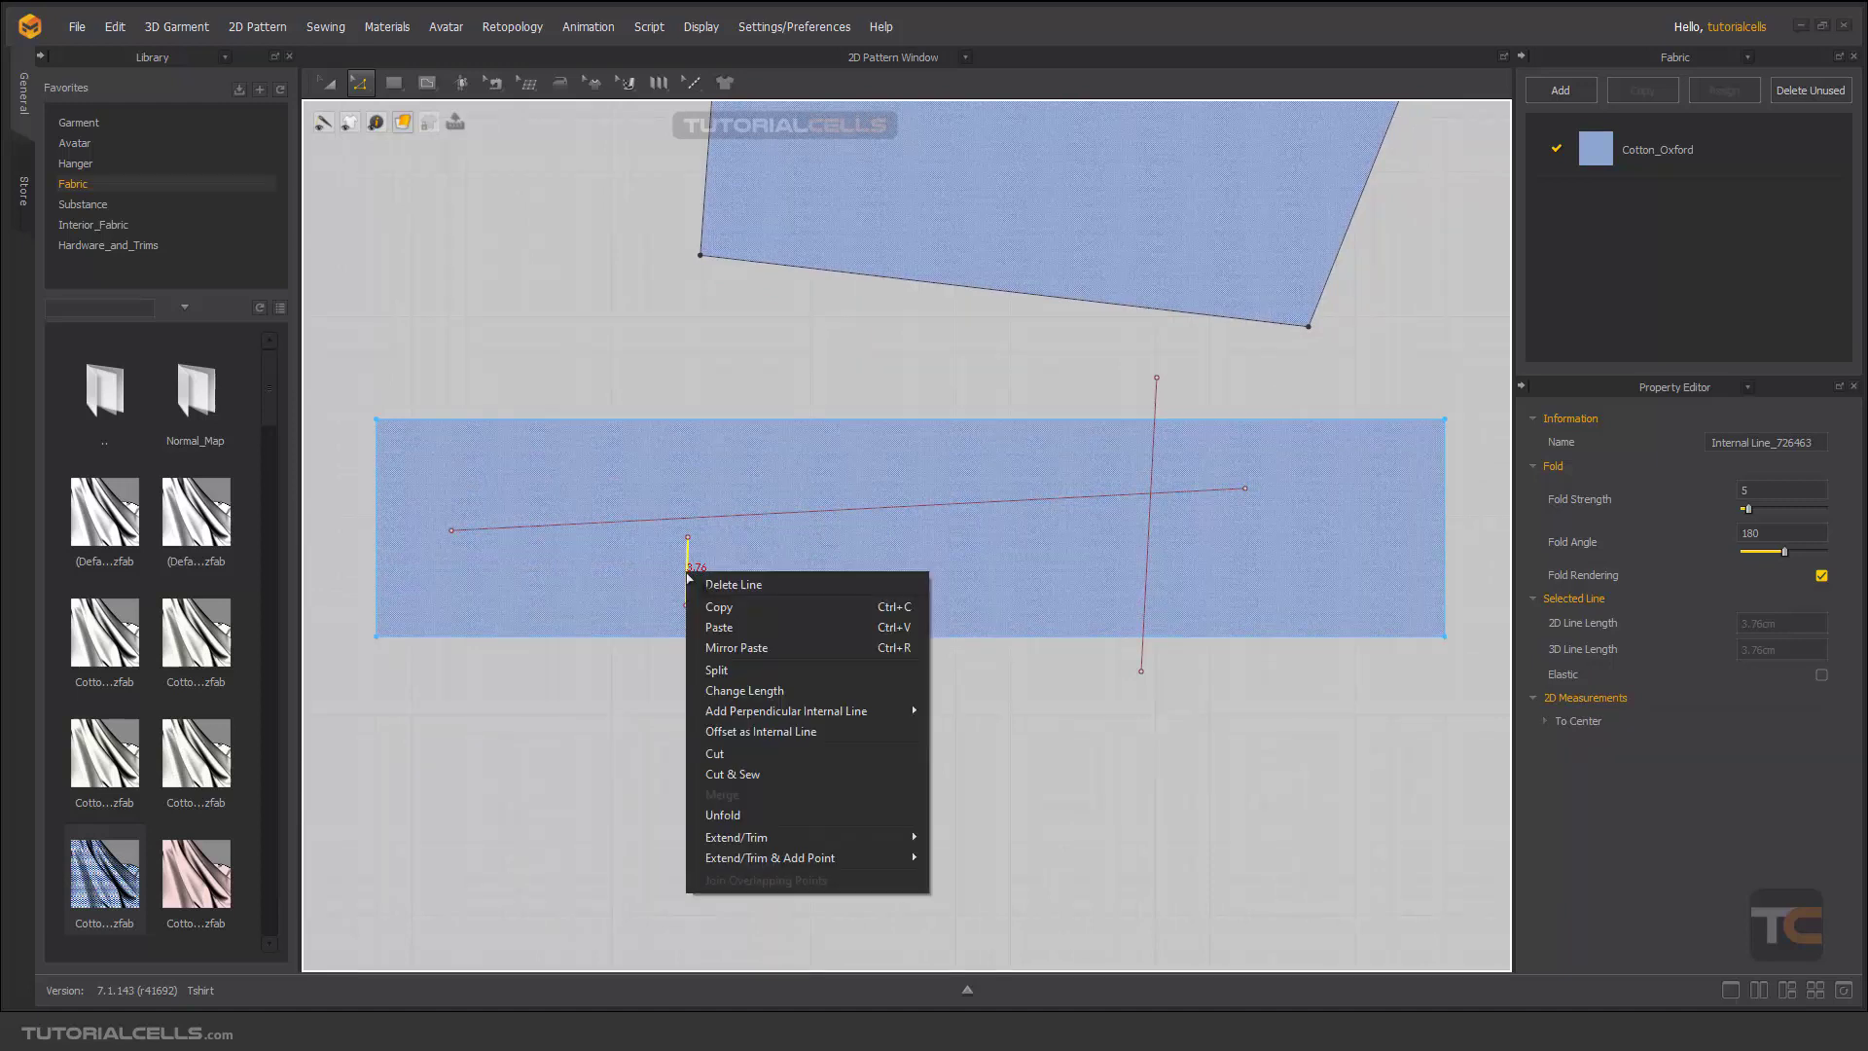
middle_click_drag(993, 742, 988, 608)
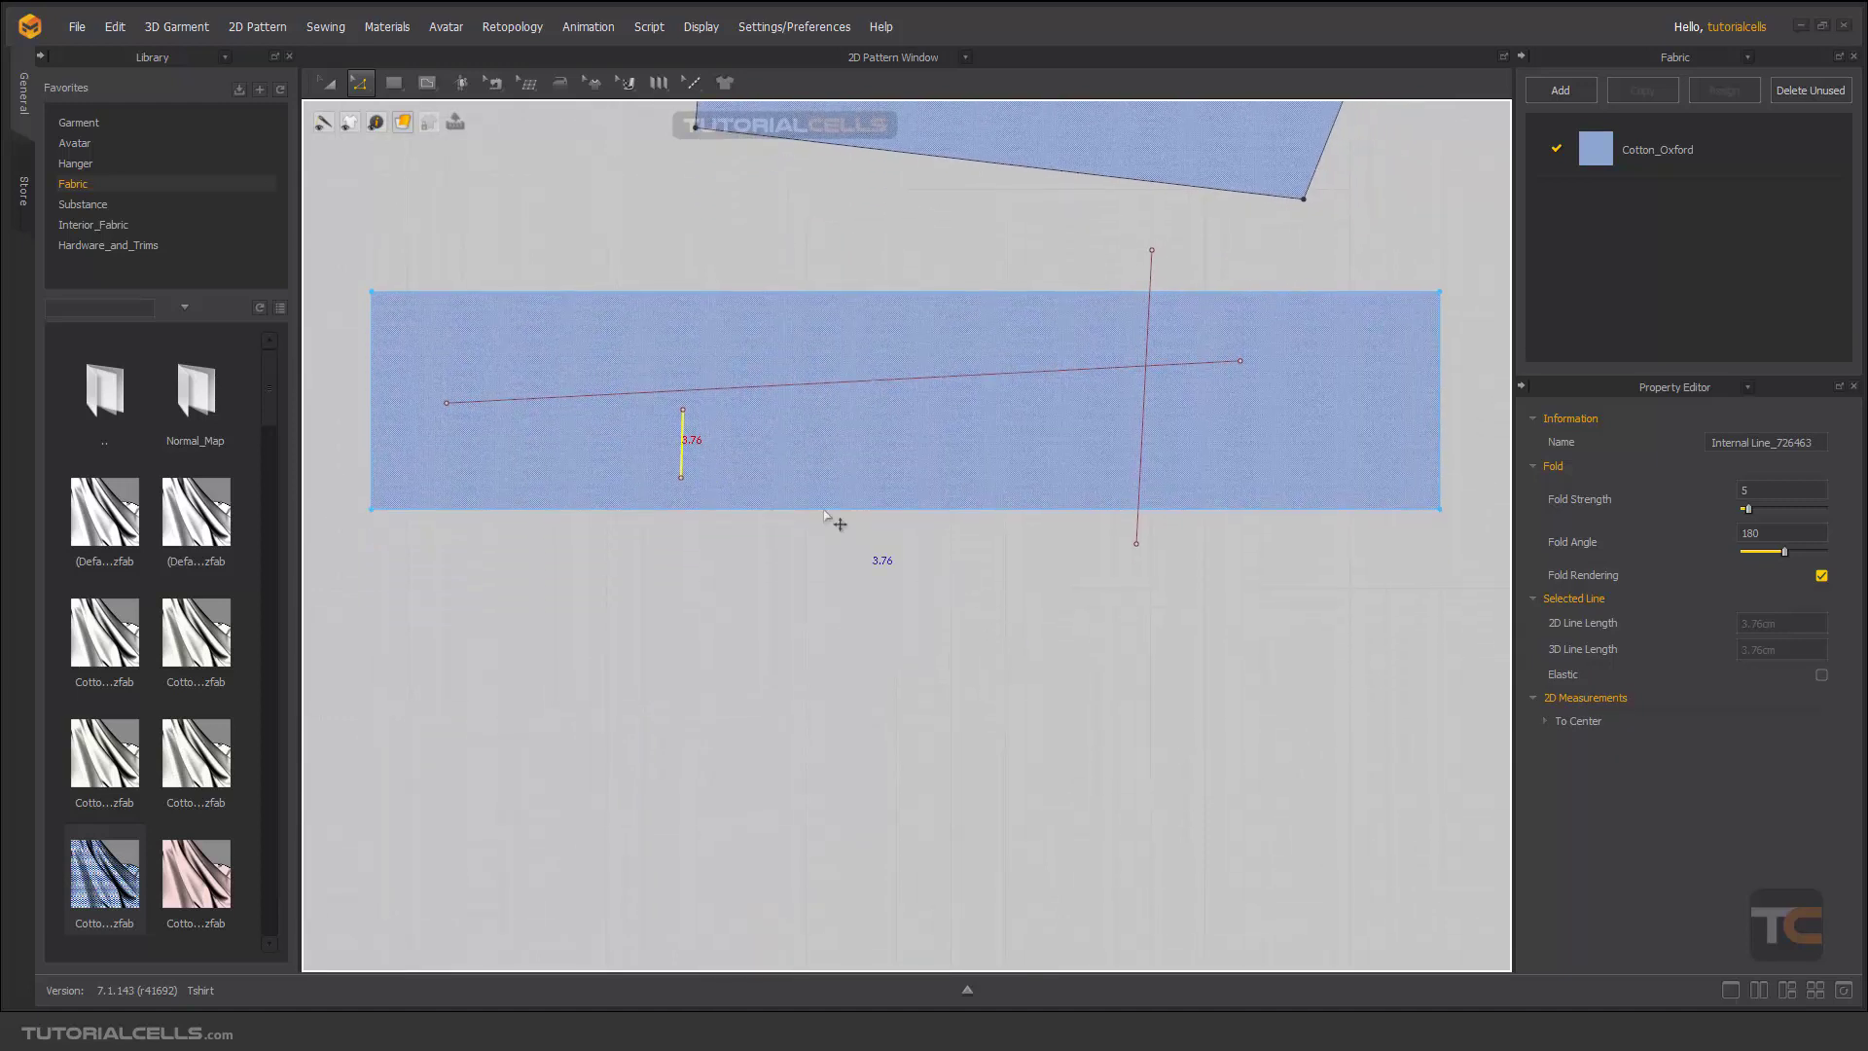
right_click(685, 444)
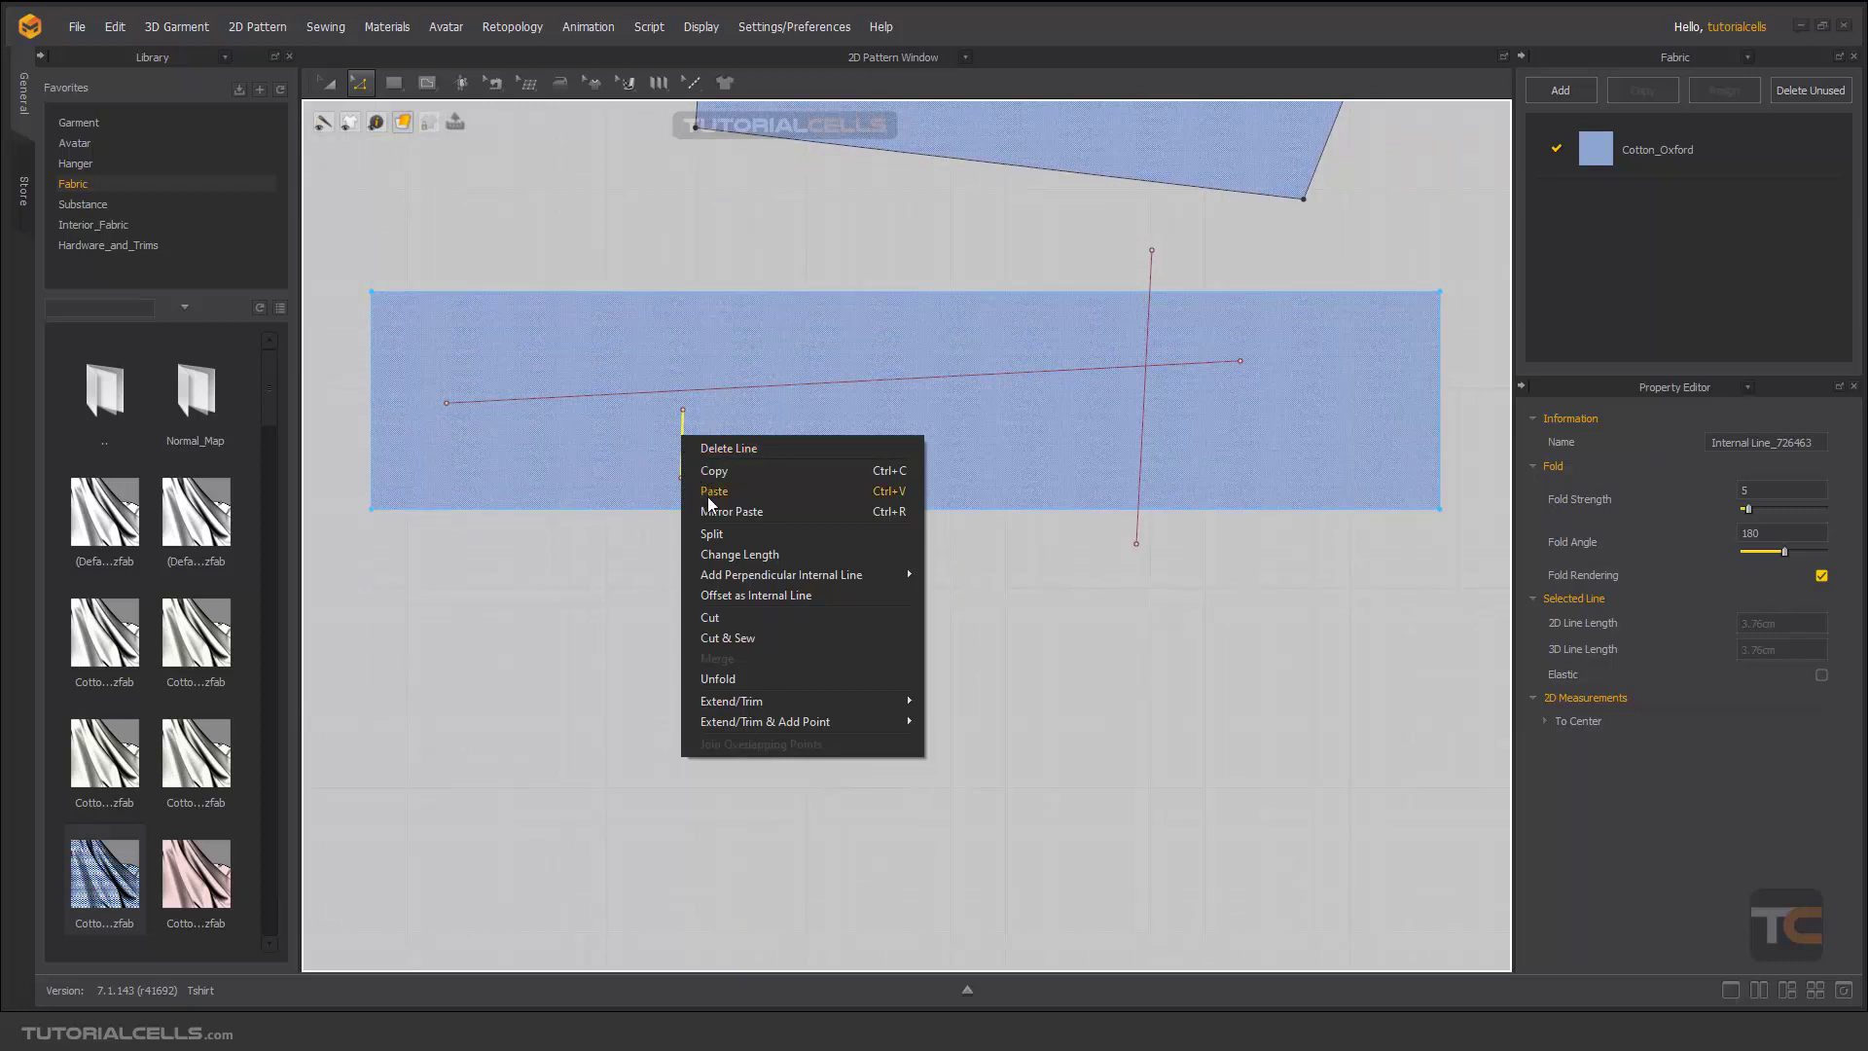
mouse_move(751, 705)
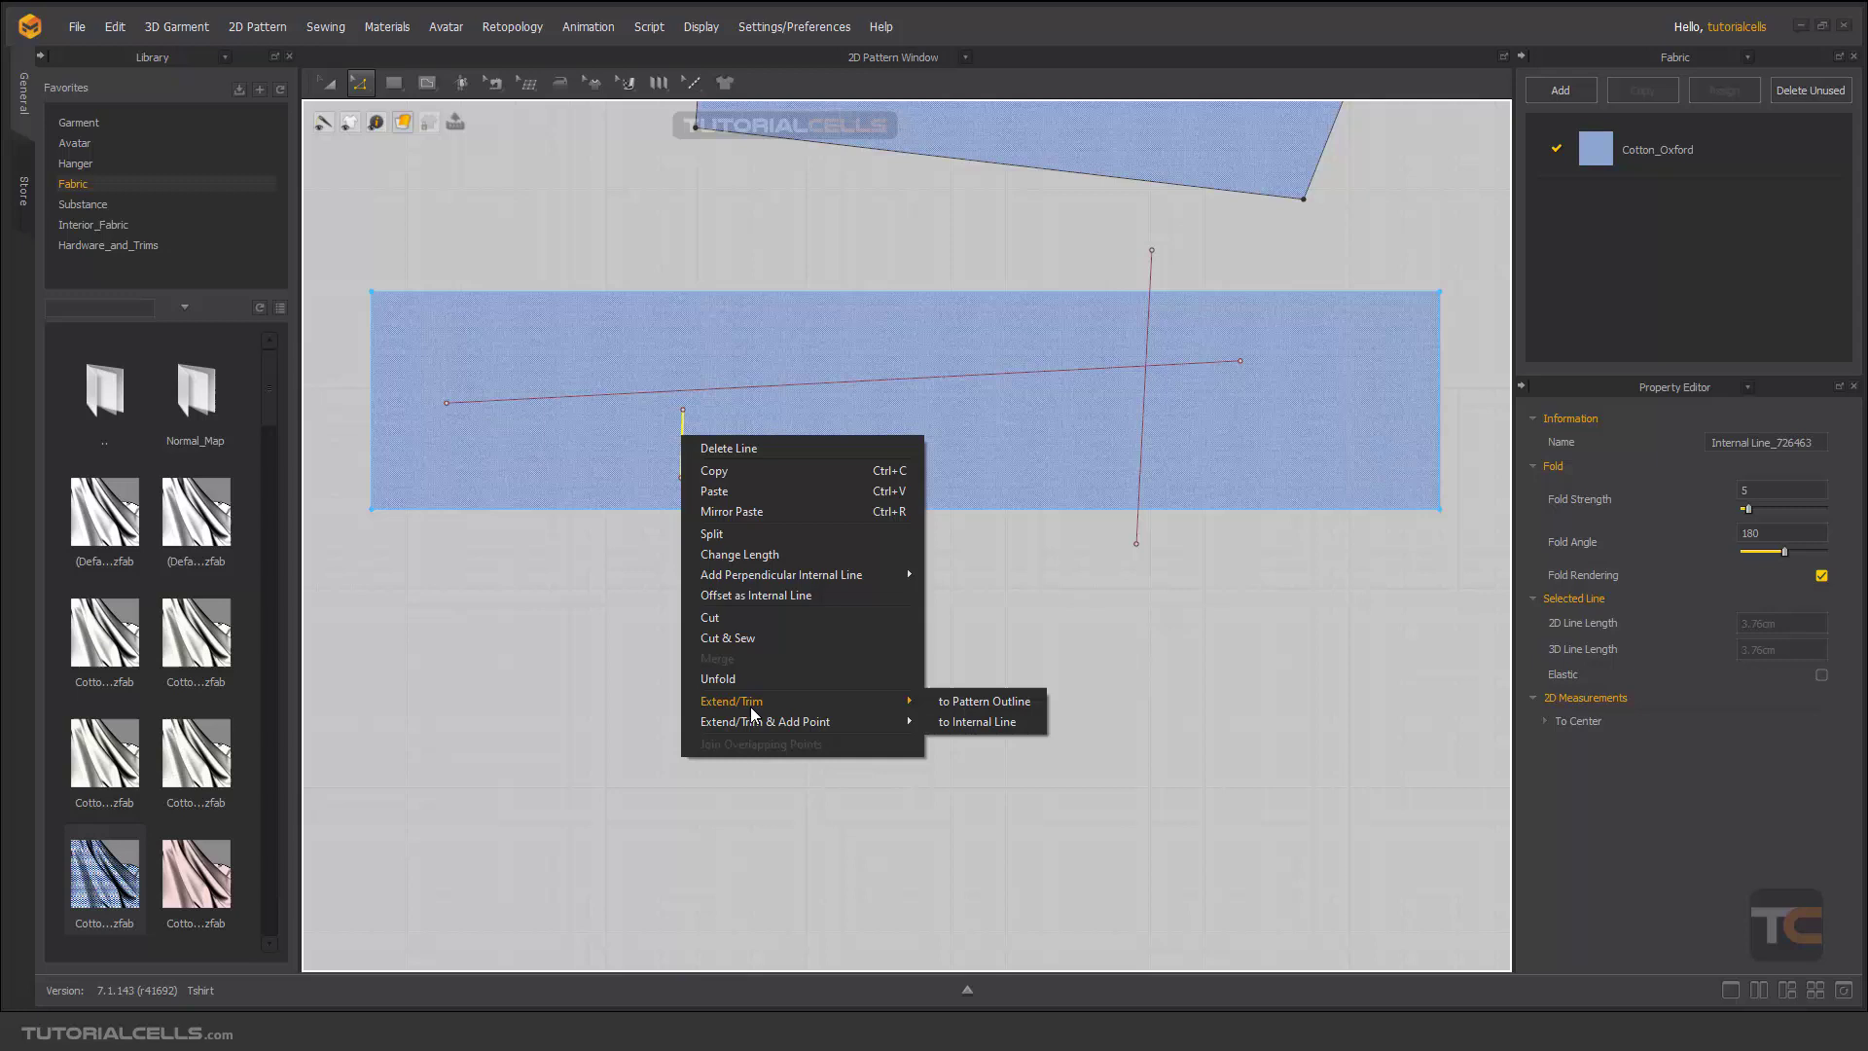
left_click(567, 517)
right_click_drag(584, 534, 601, 551)
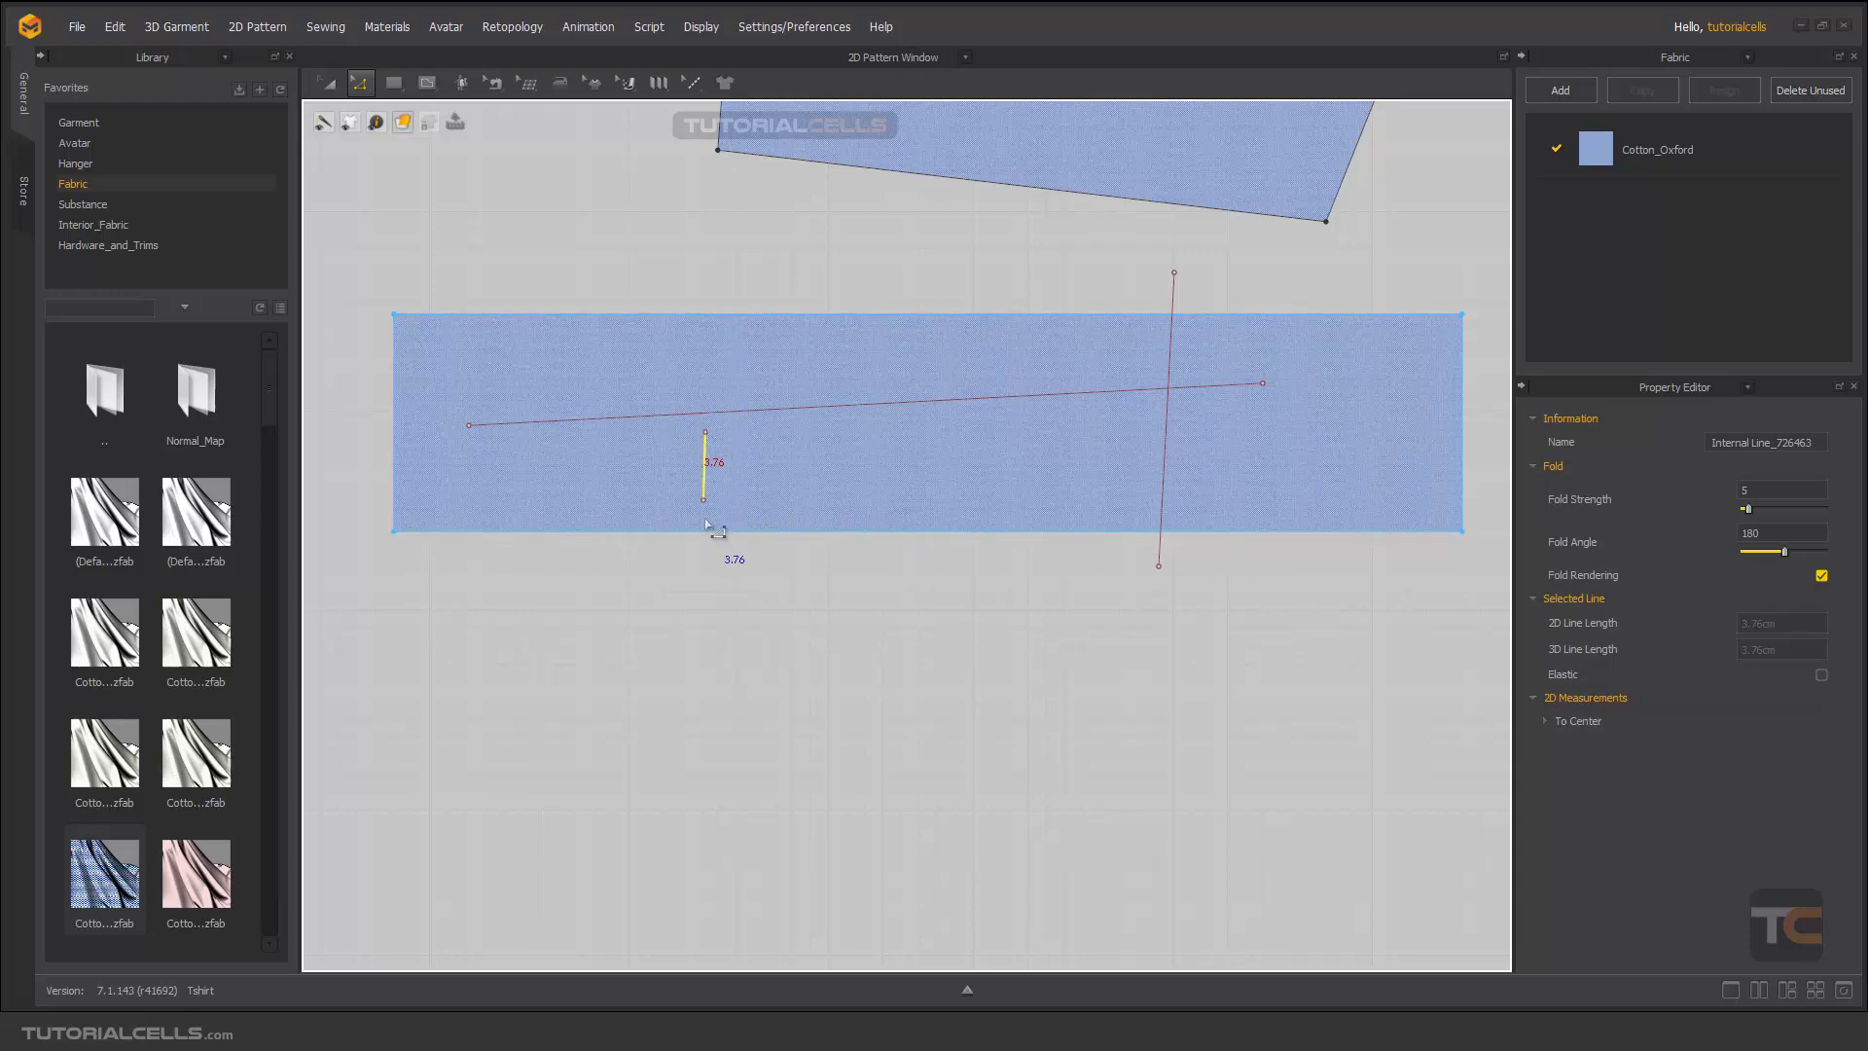
middle_click_drag(1046, 414, 992, 369)
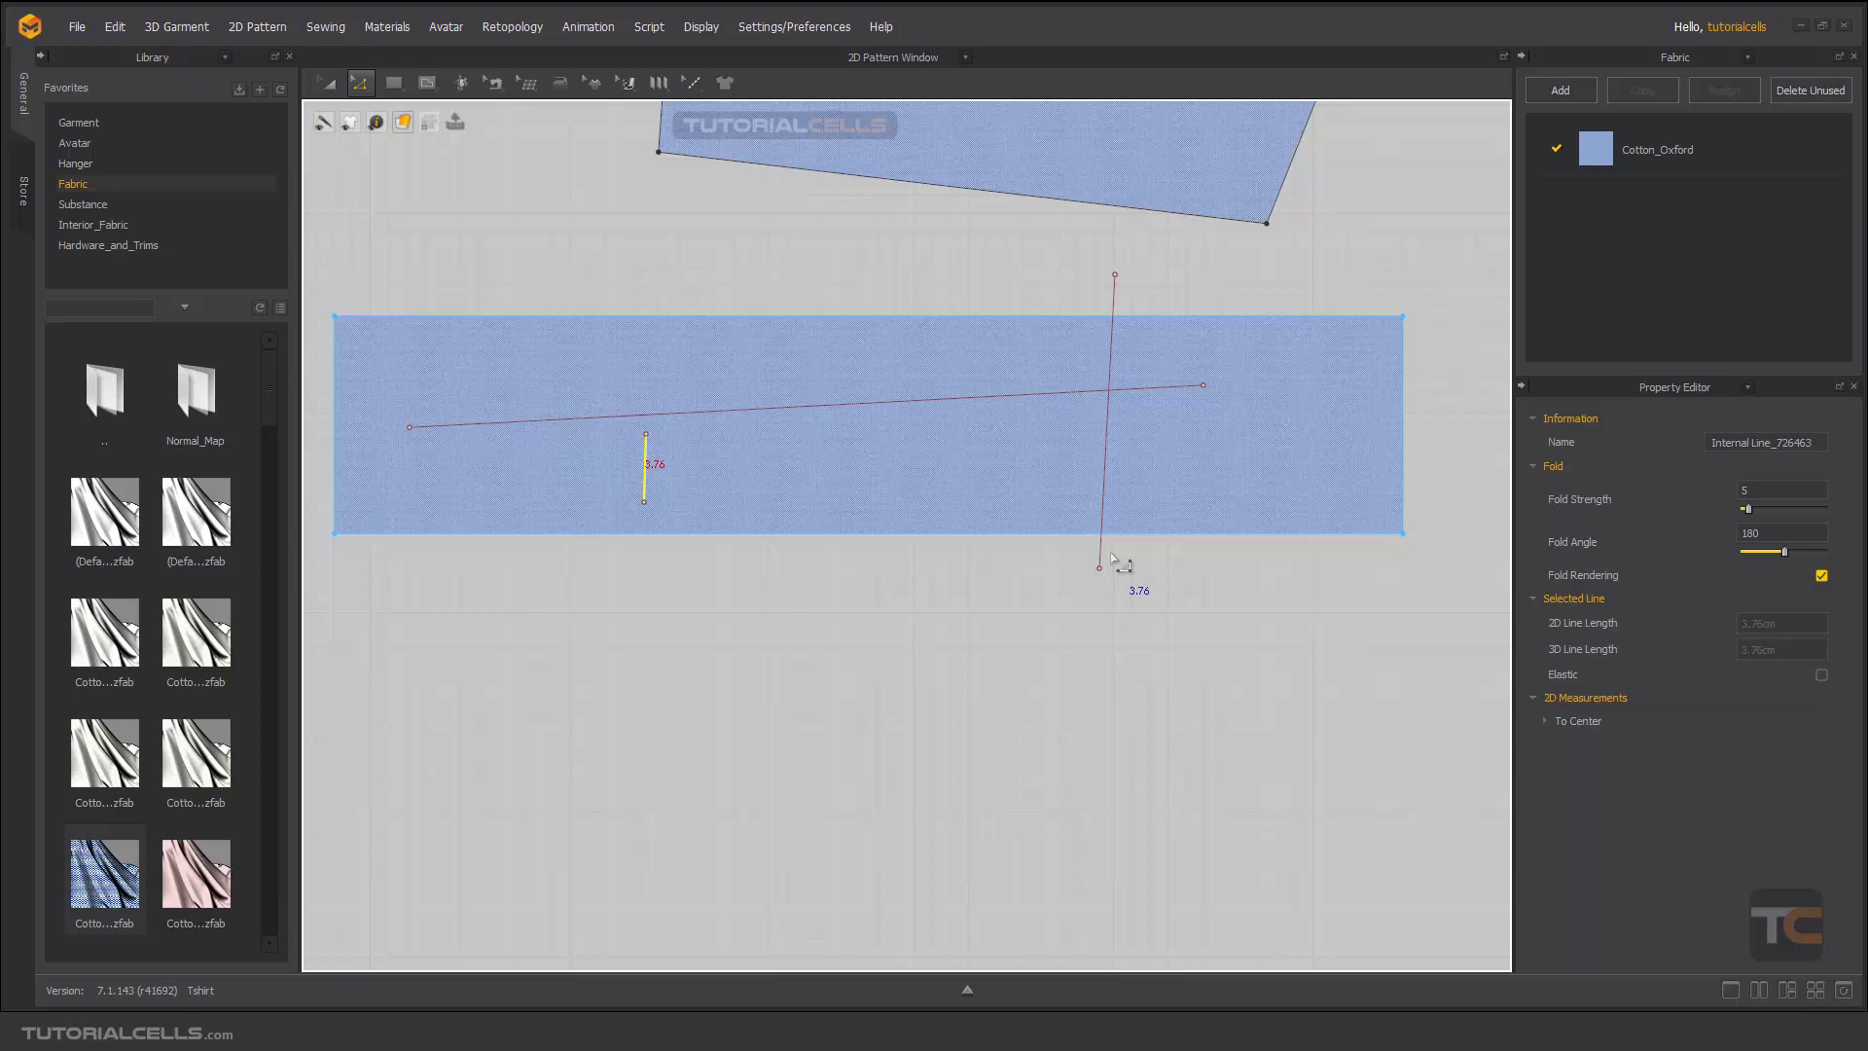
Extend the short left internal line to the pattern outline using Extend/Trim
right_click(647, 475)
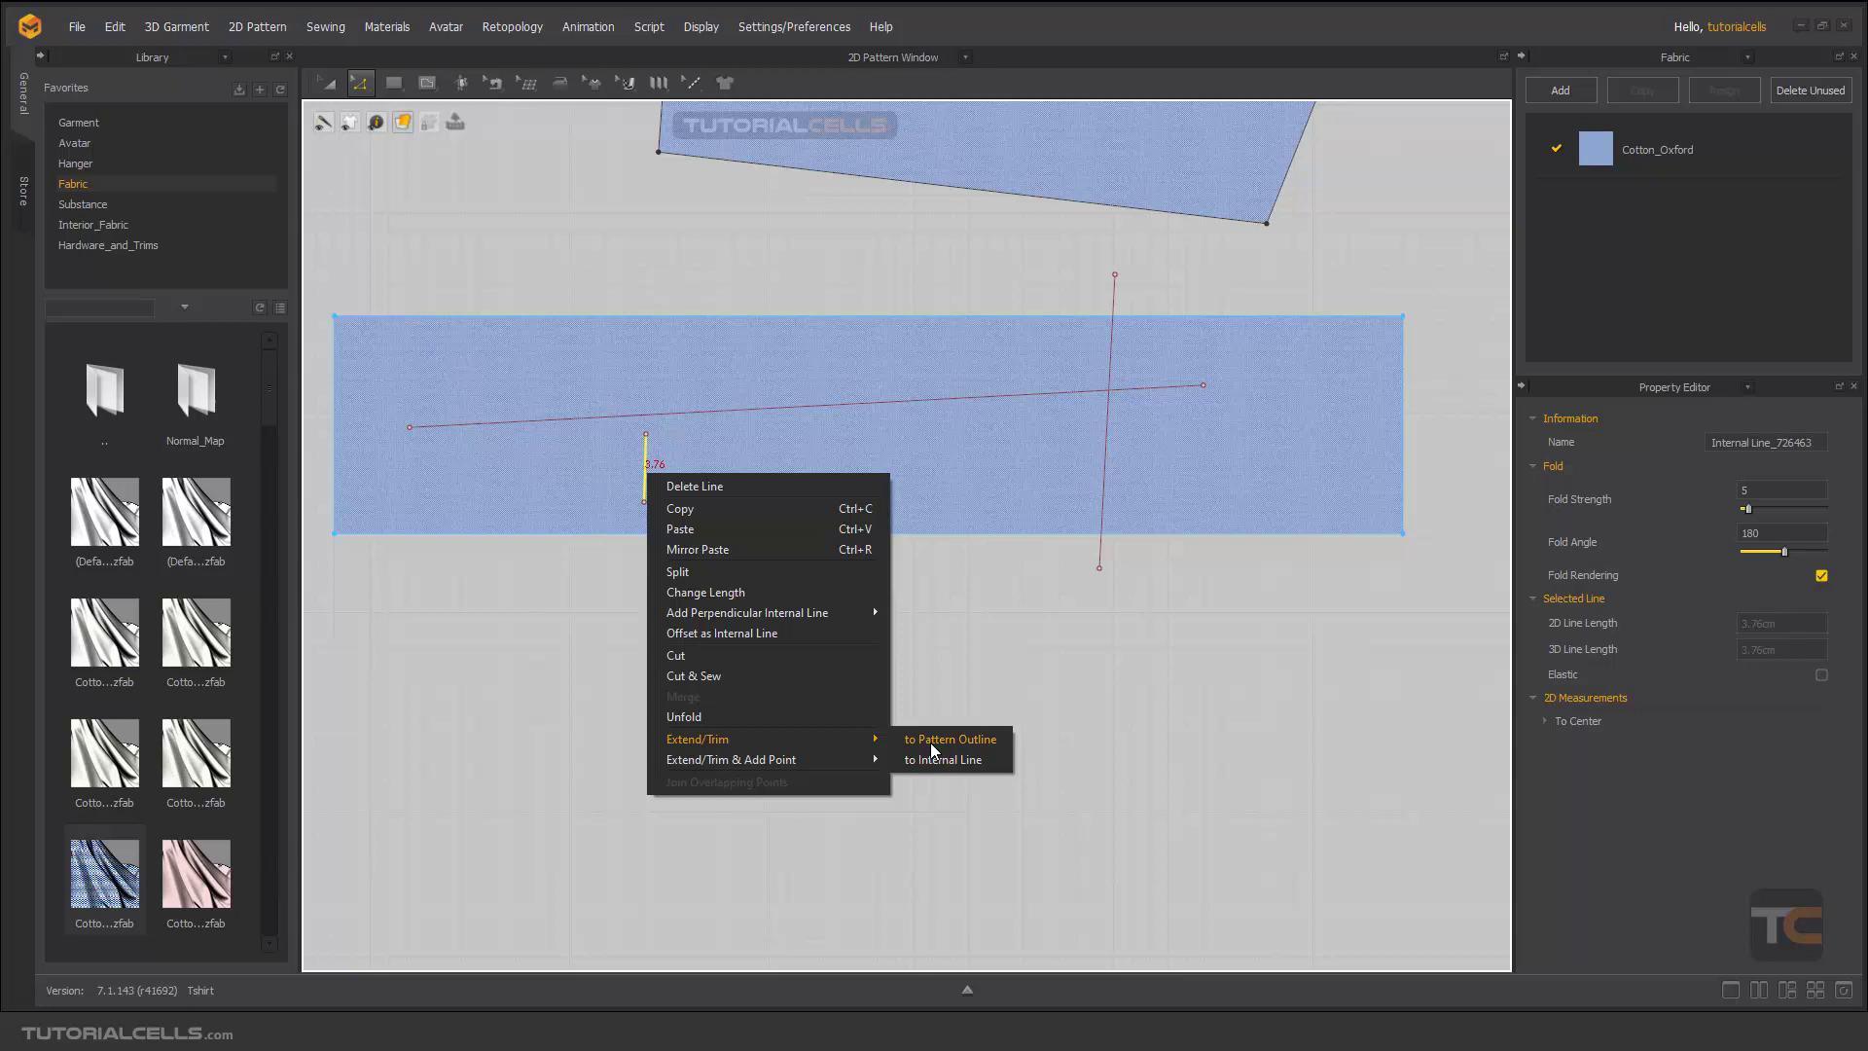
left_click(930, 741)
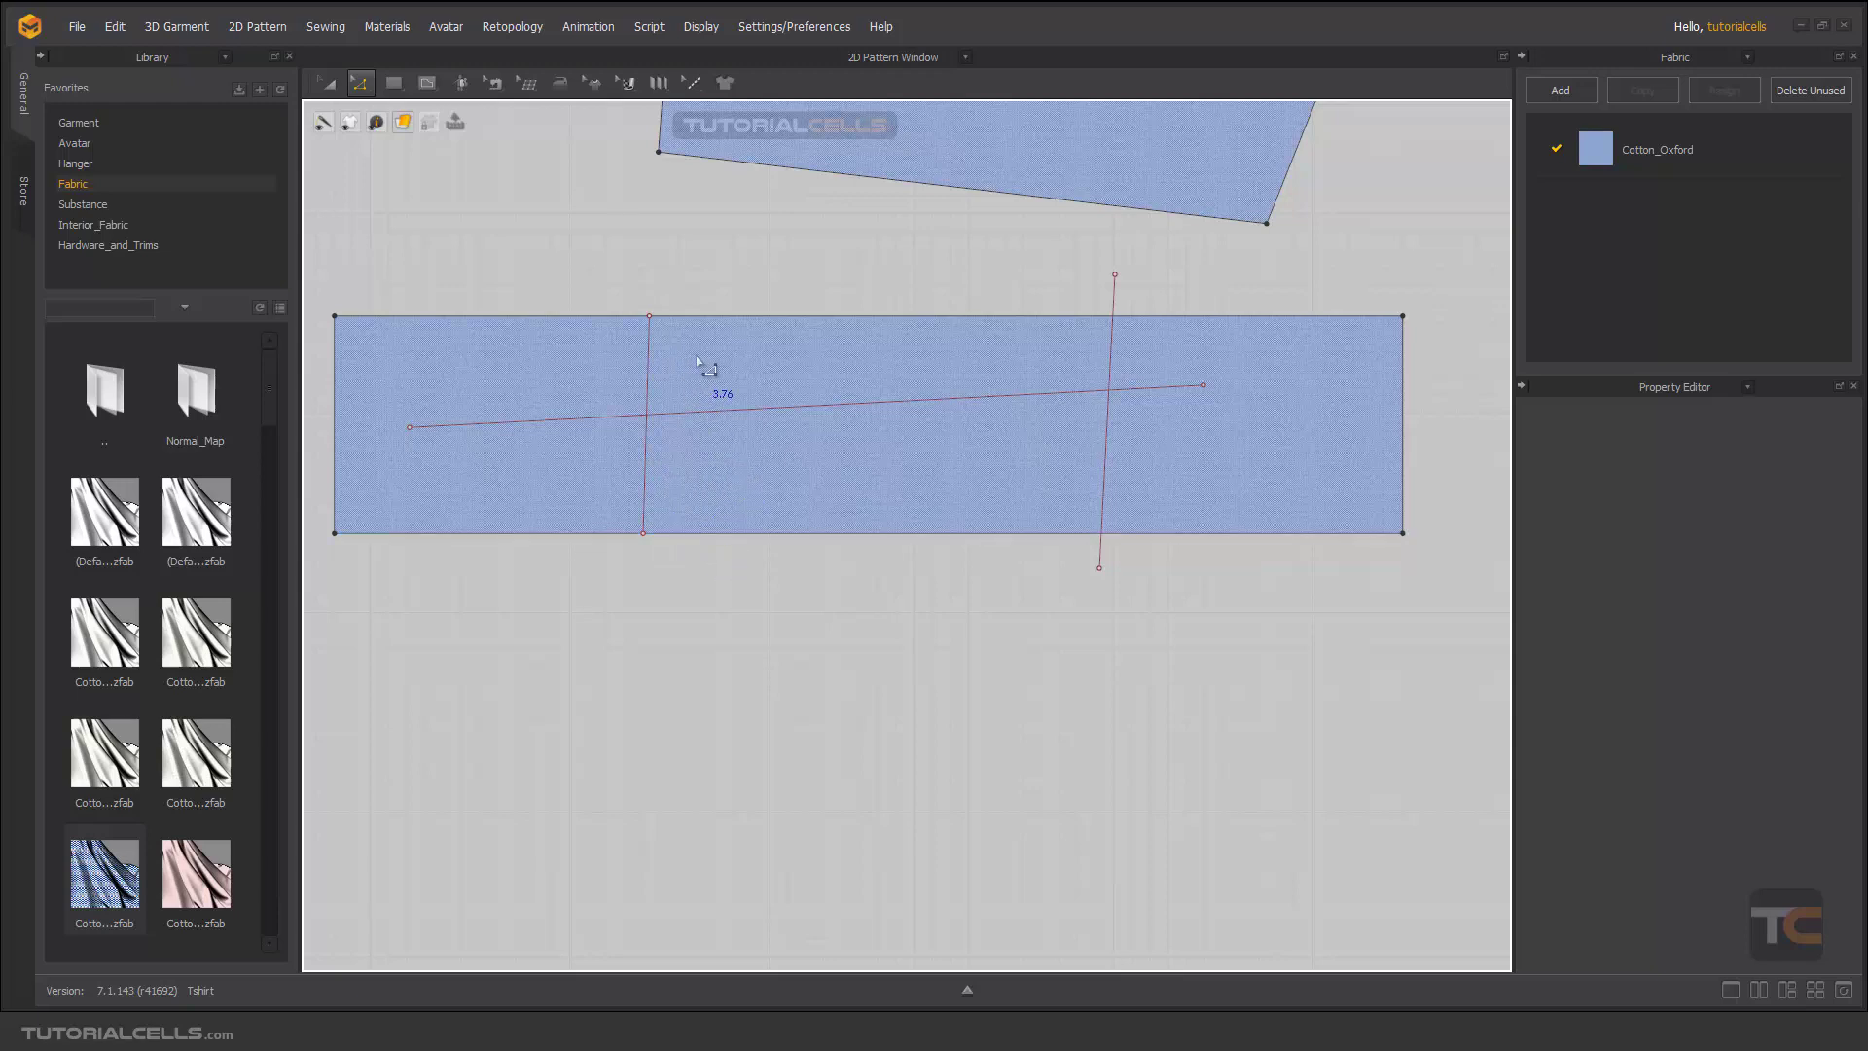
right_click_drag(704, 363, 725, 381)
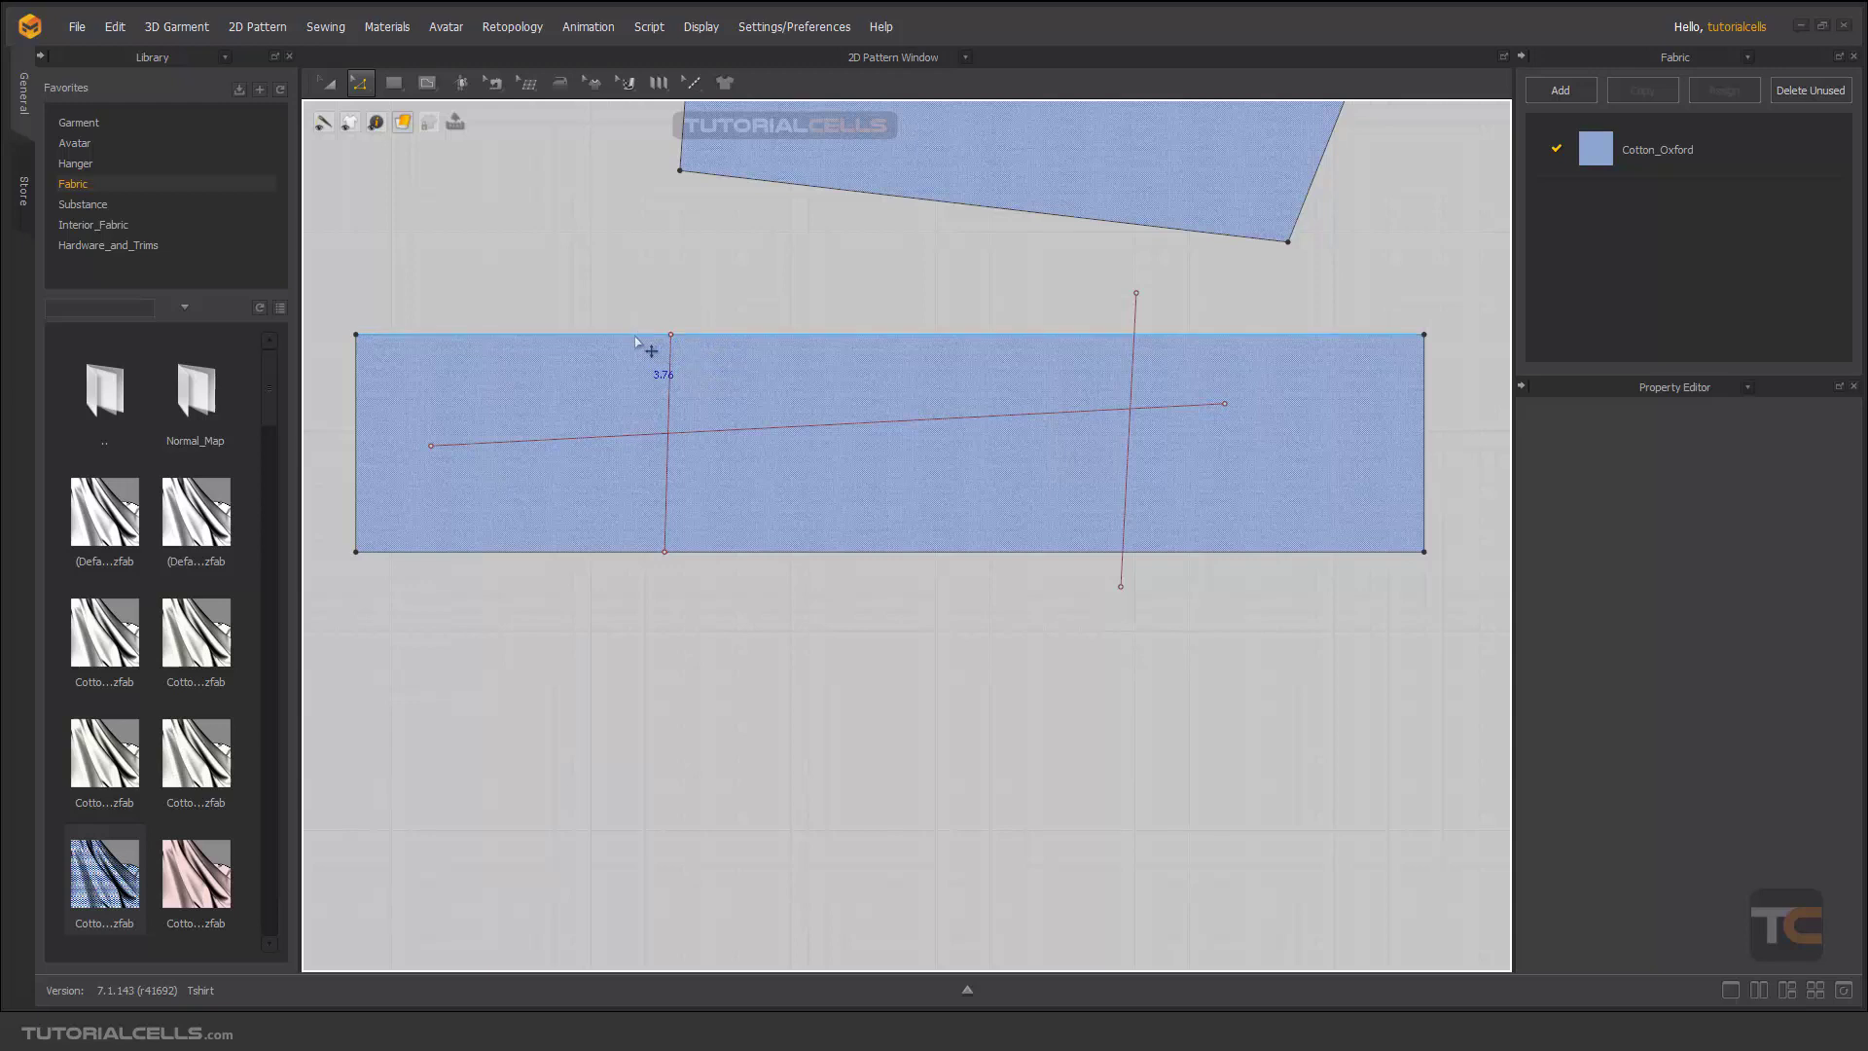
Undo the extension, and extend the short left line to the pattern outline with Extend/Trim & Add Point
left_click(691, 361)
right_click(667, 467)
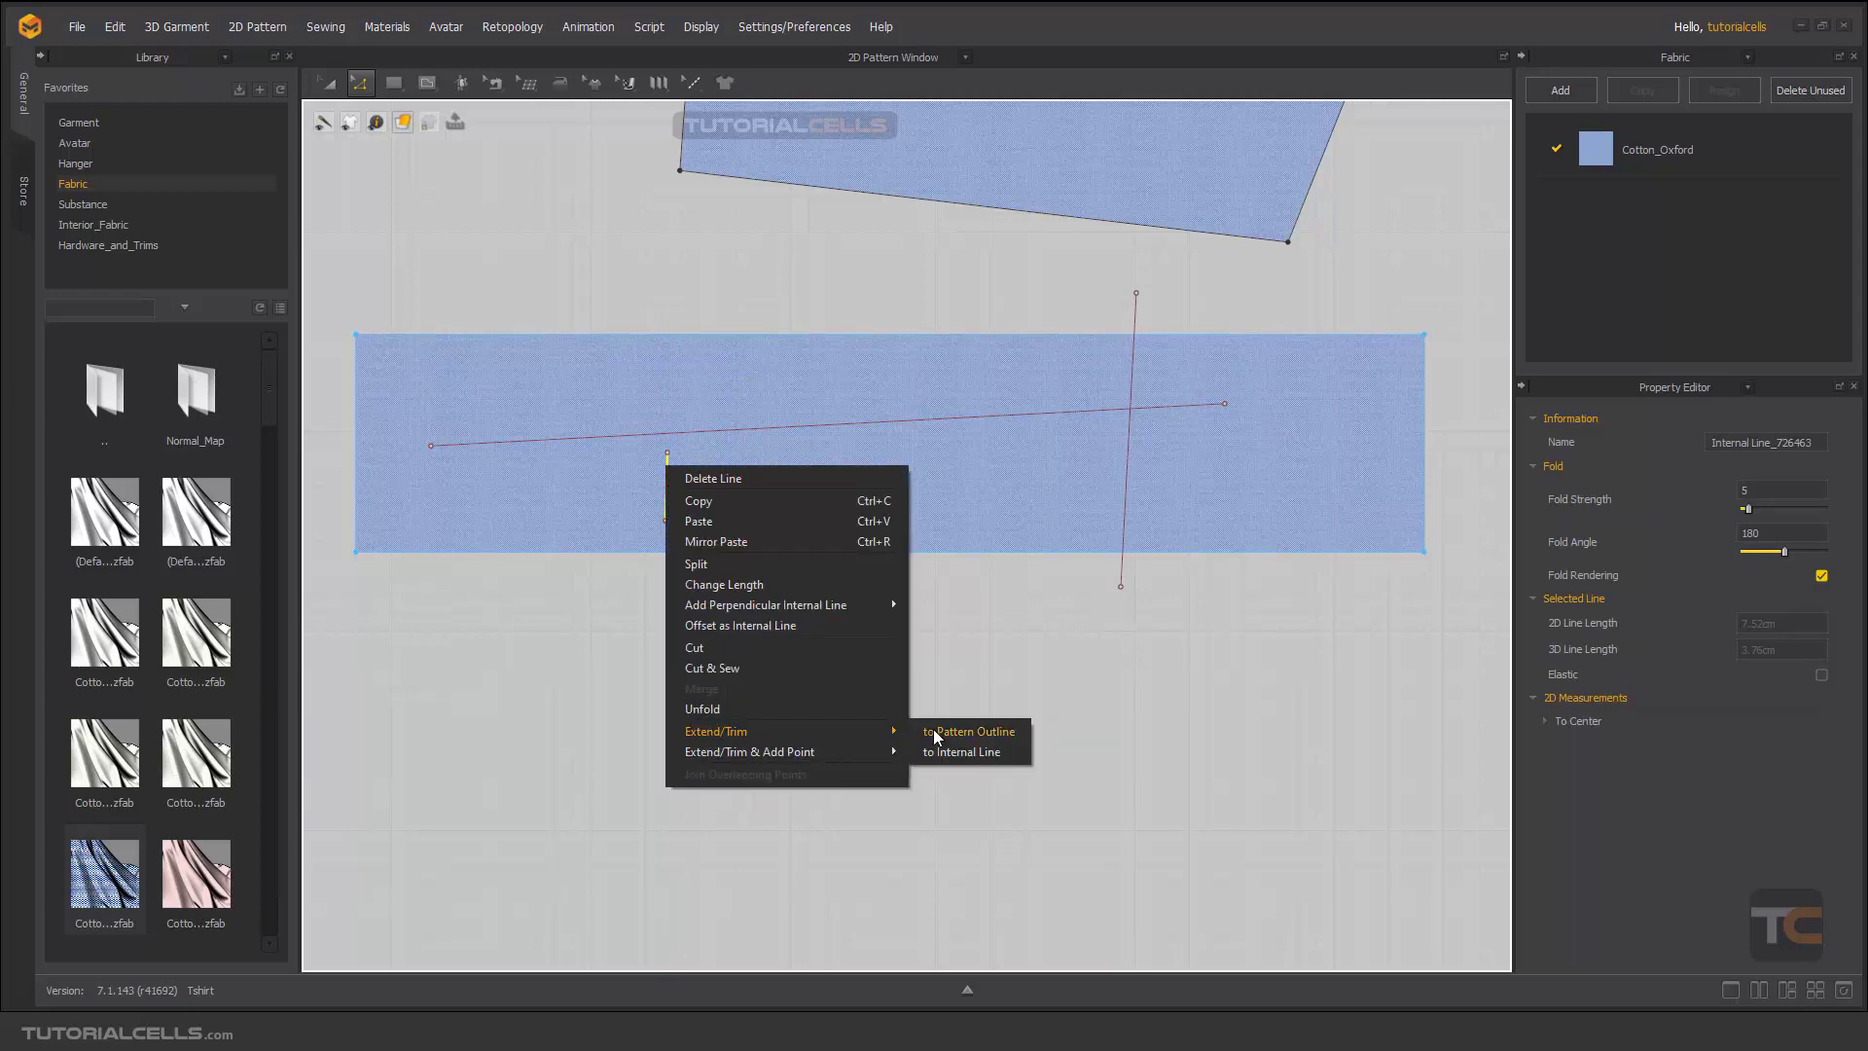
mouse_move(790, 755)
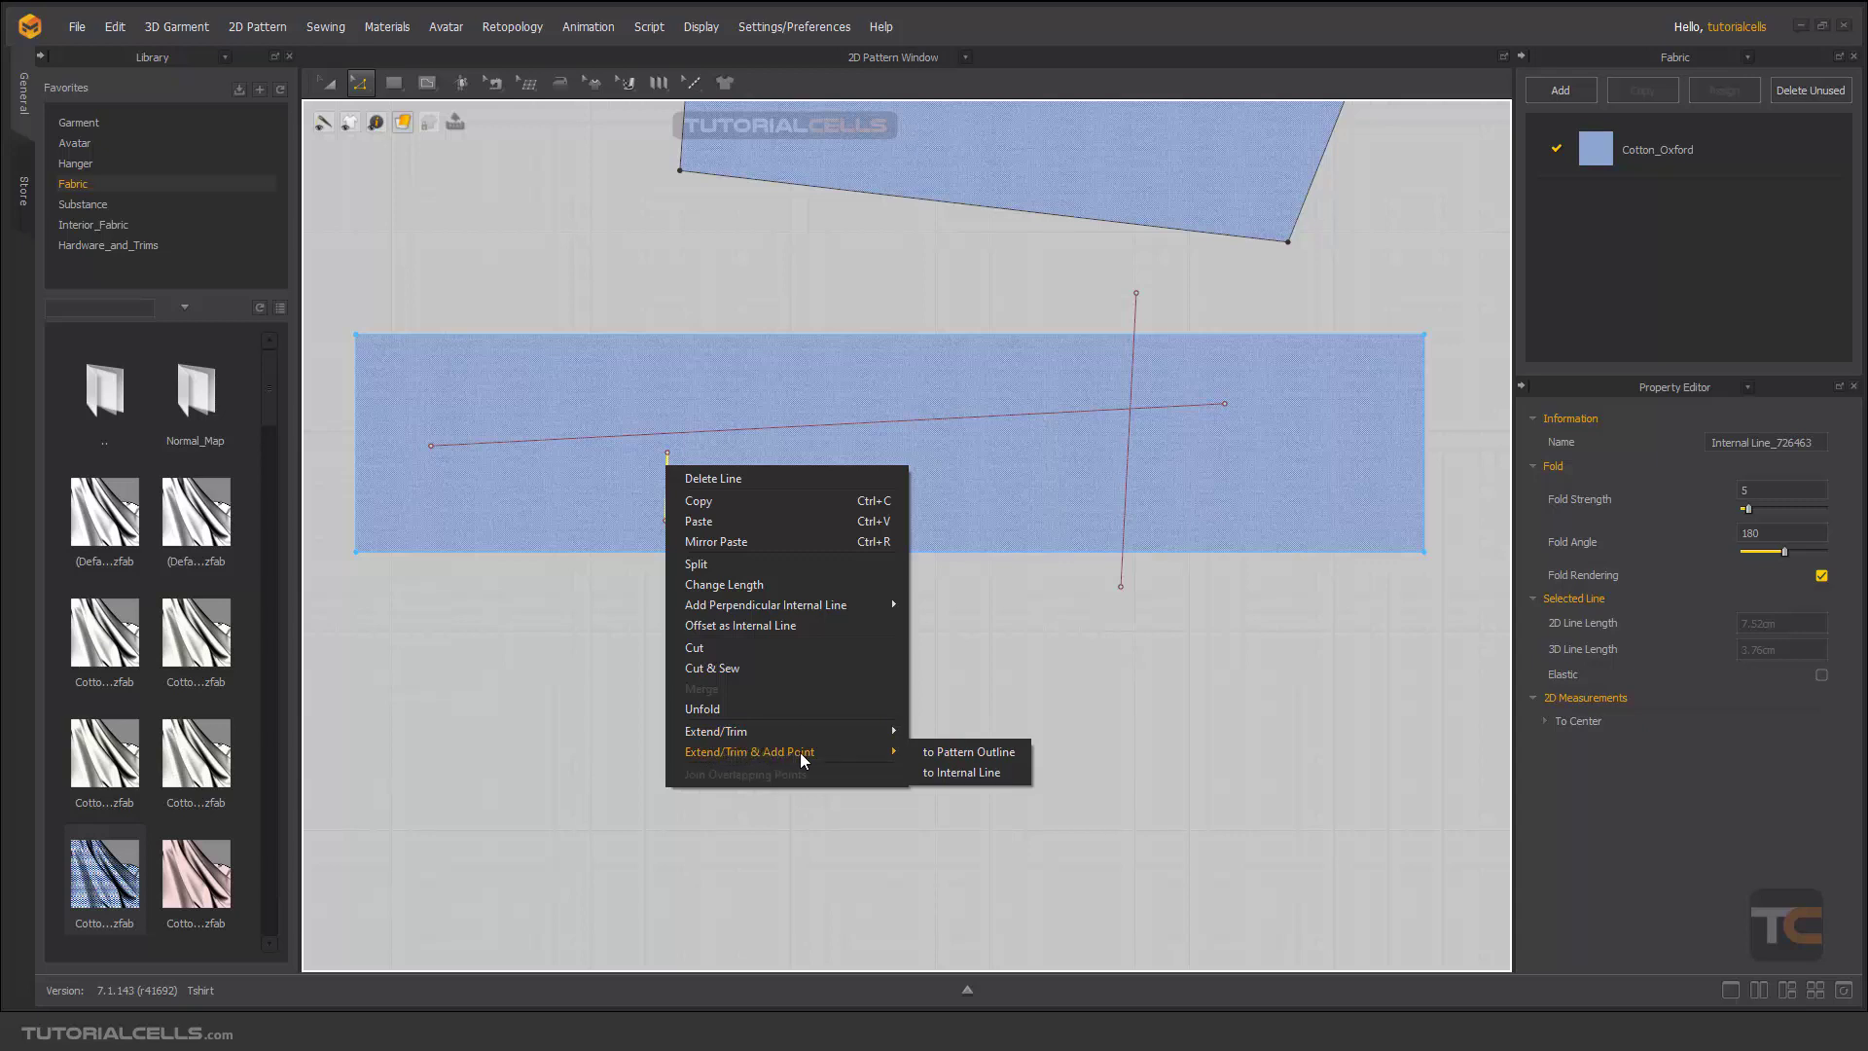
left_click(926, 751)
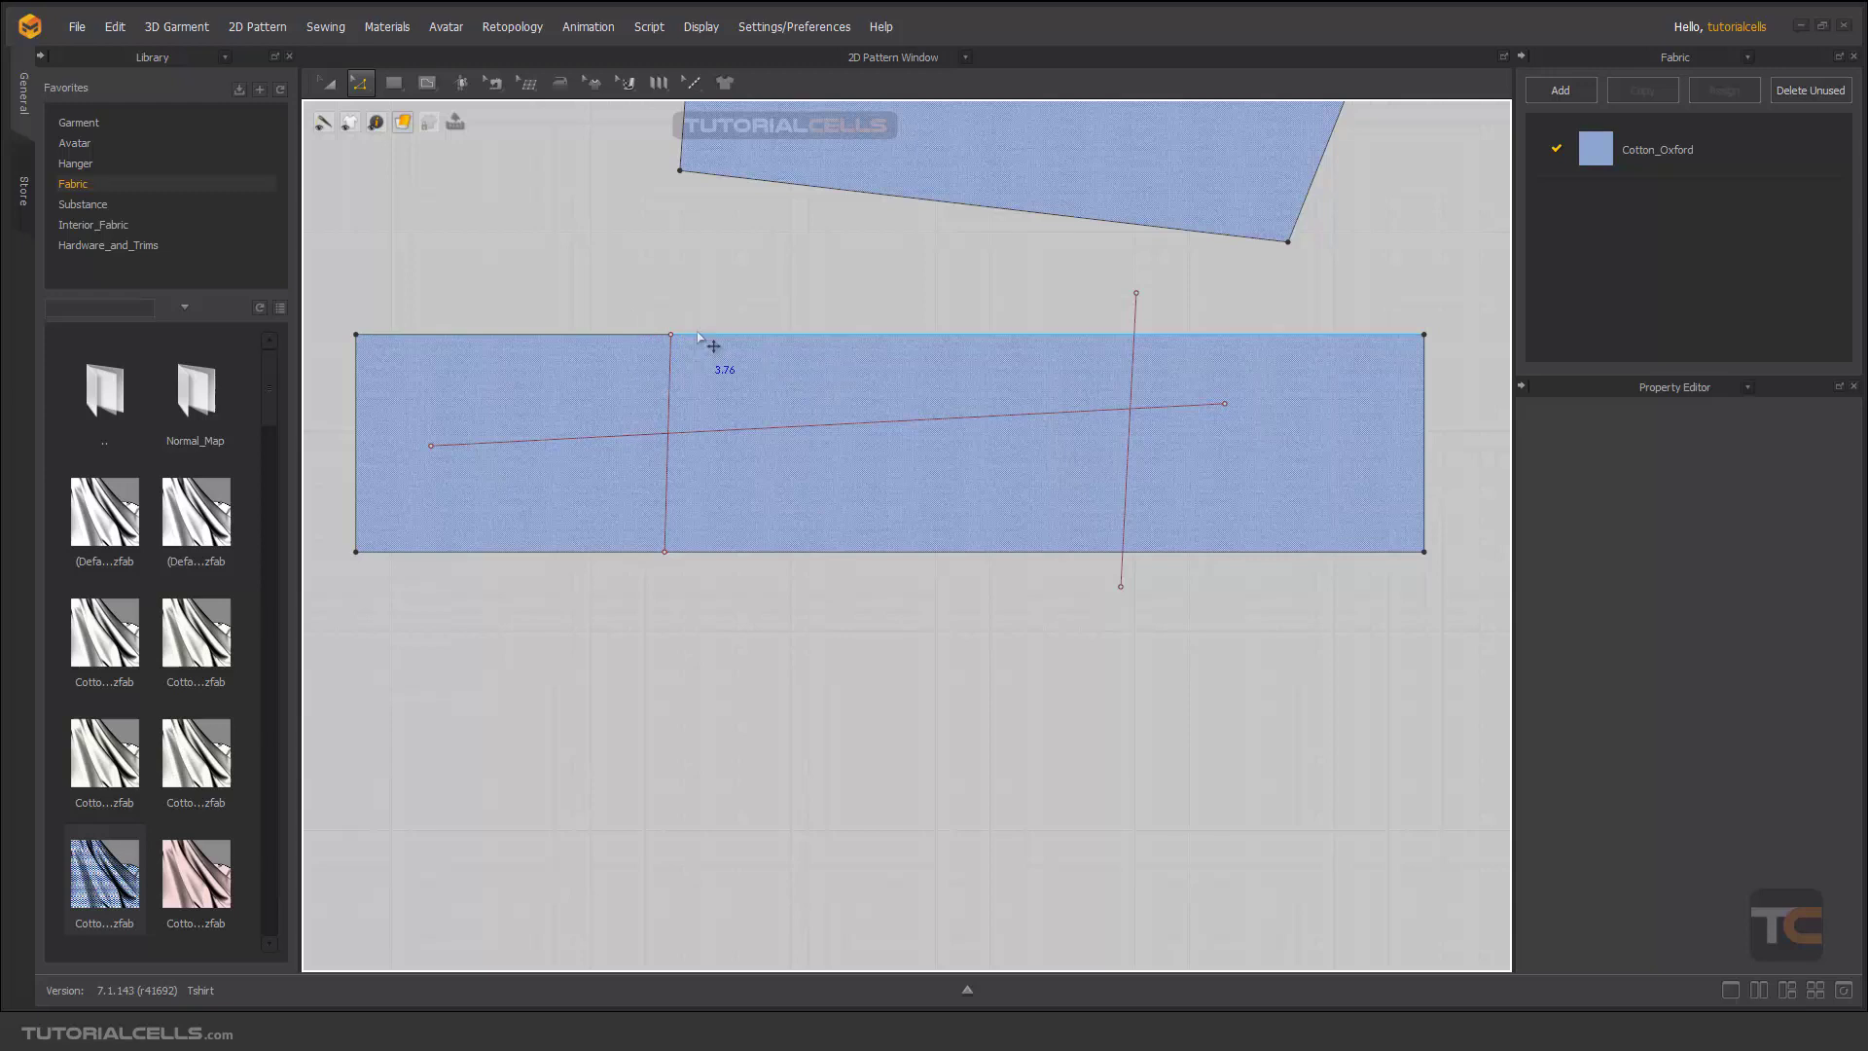
Restore the short left line to its original length and extend it to the slanted internal line
left_click(668, 477)
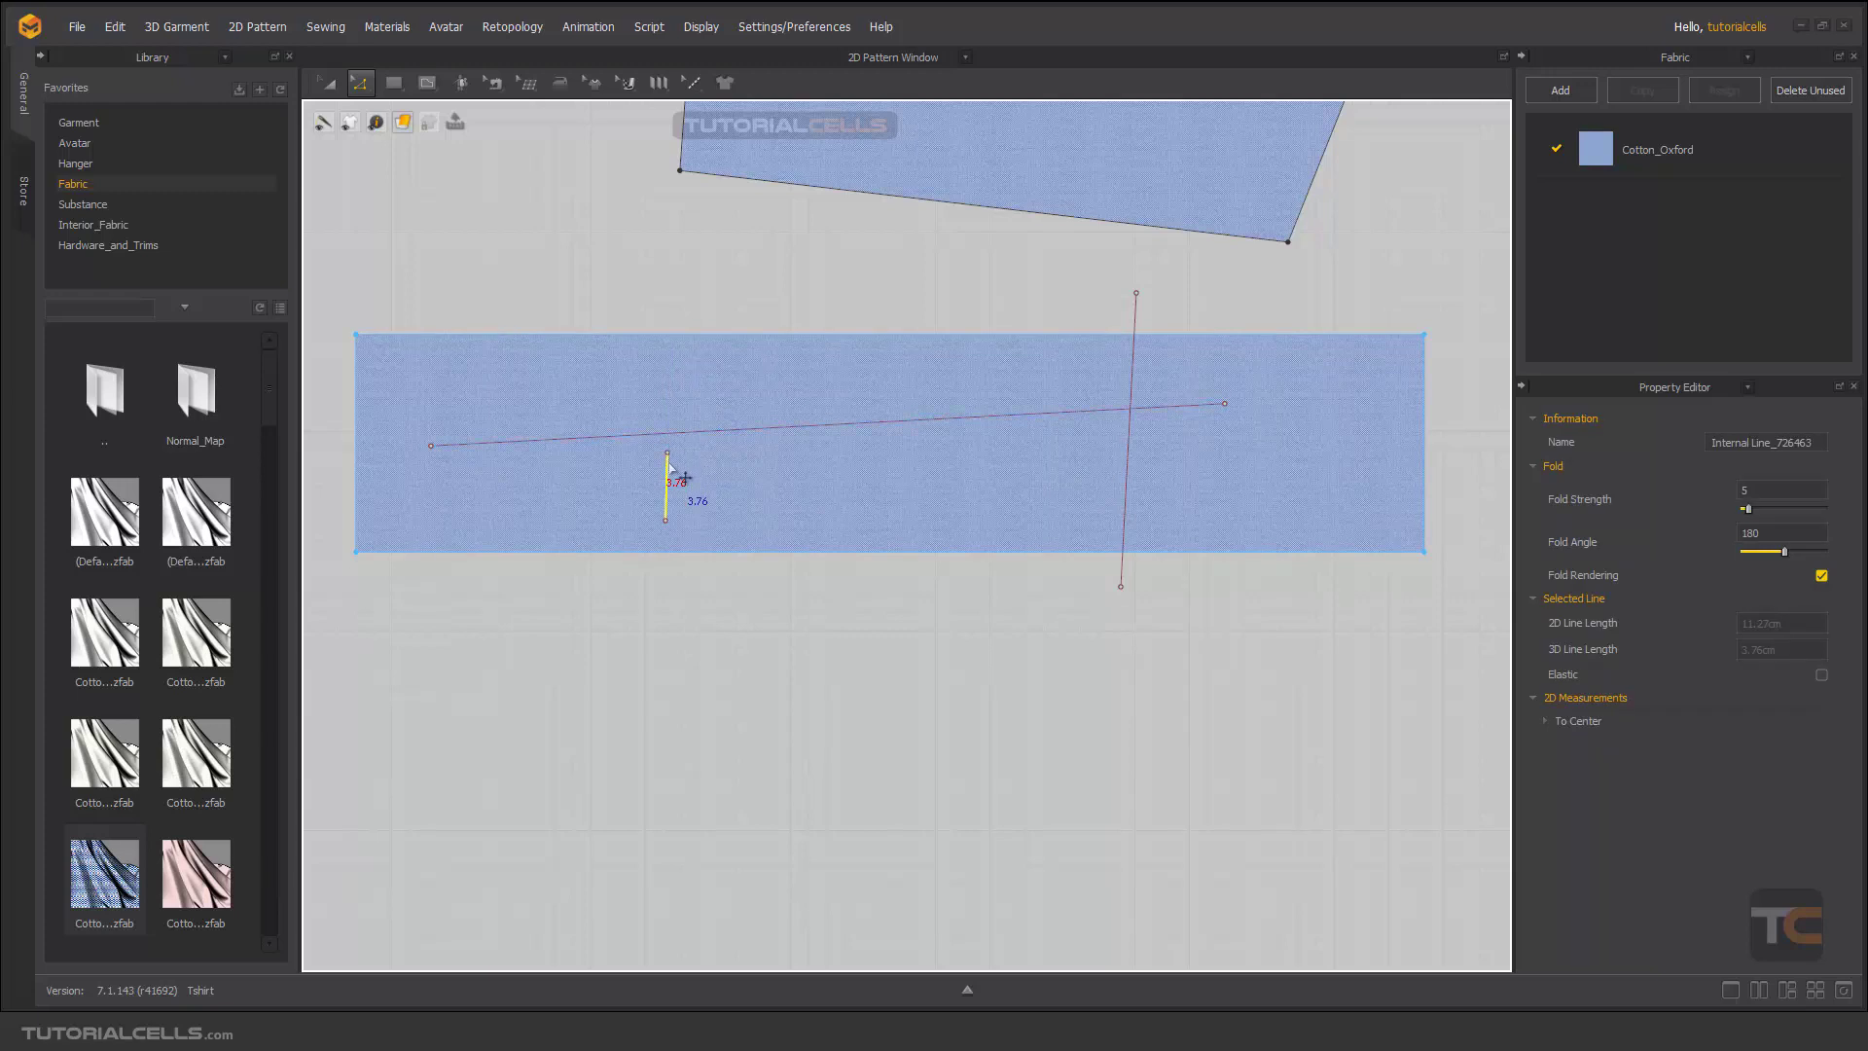
scroll(670, 466, "up", 2)
right_click(670, 468)
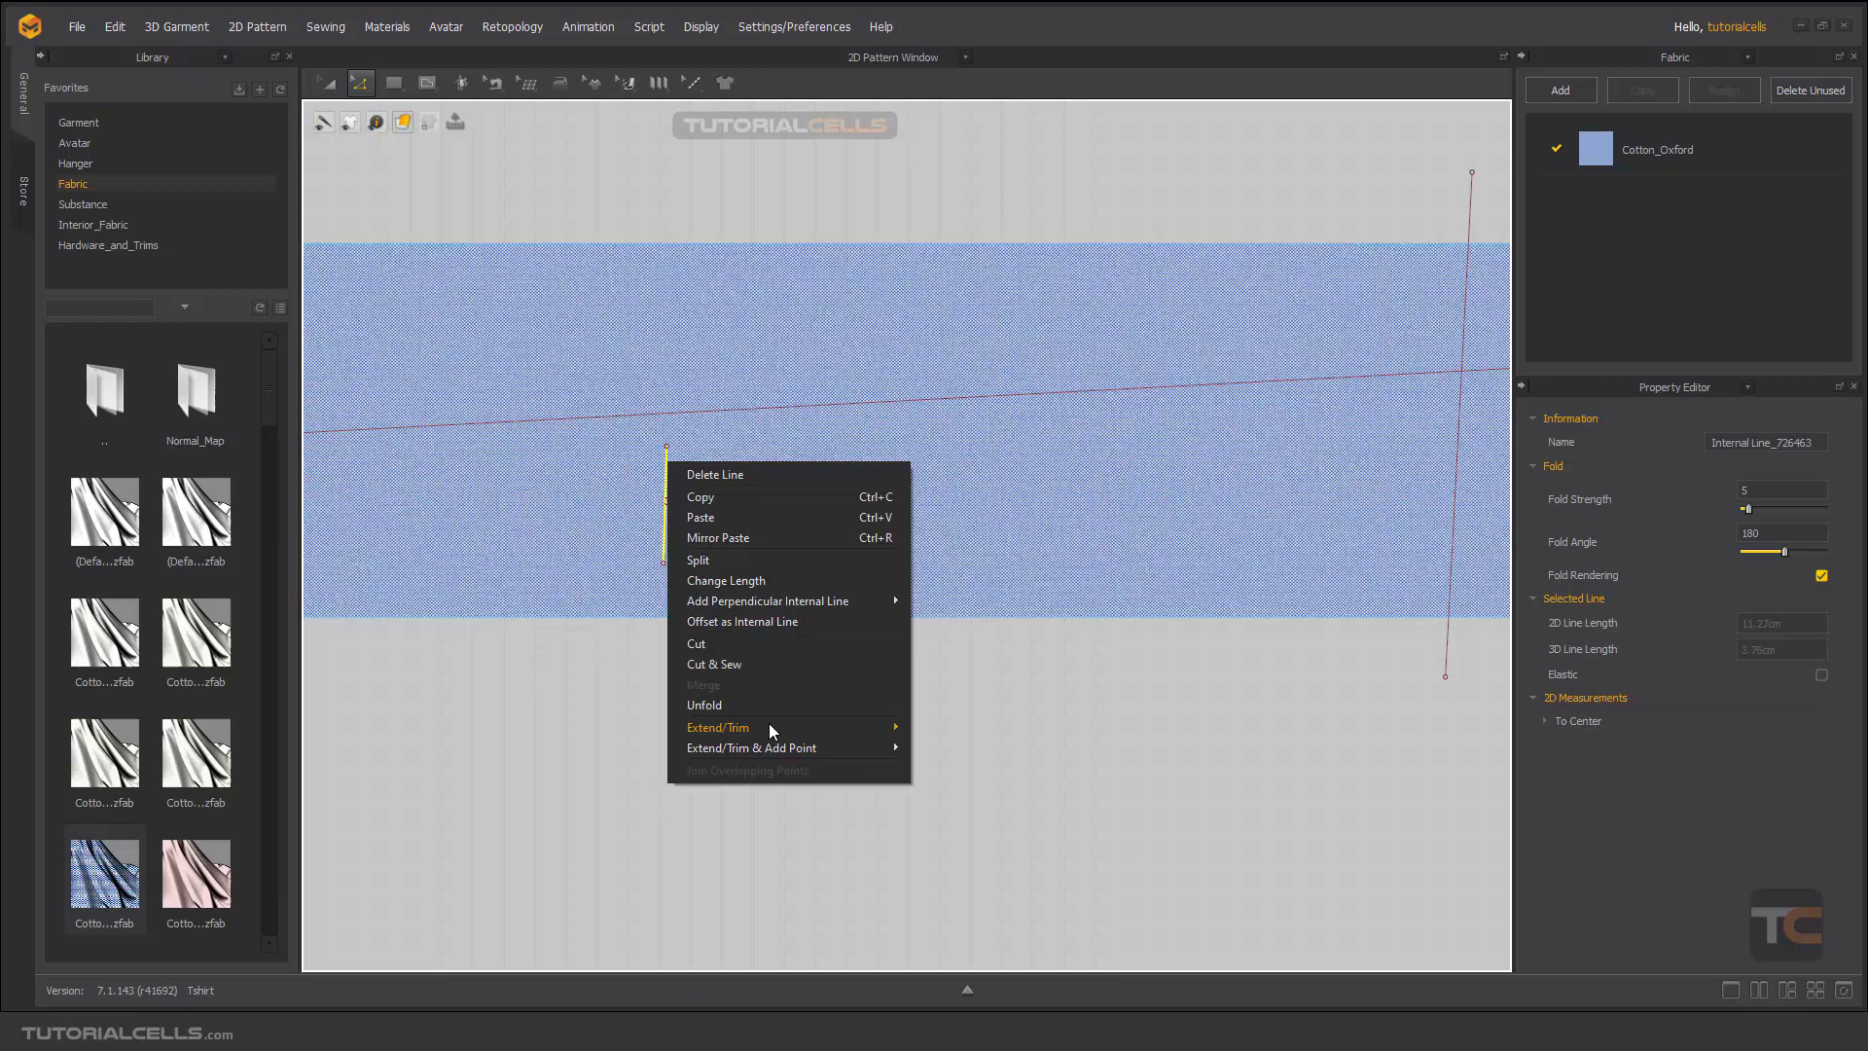
left_click(950, 750)
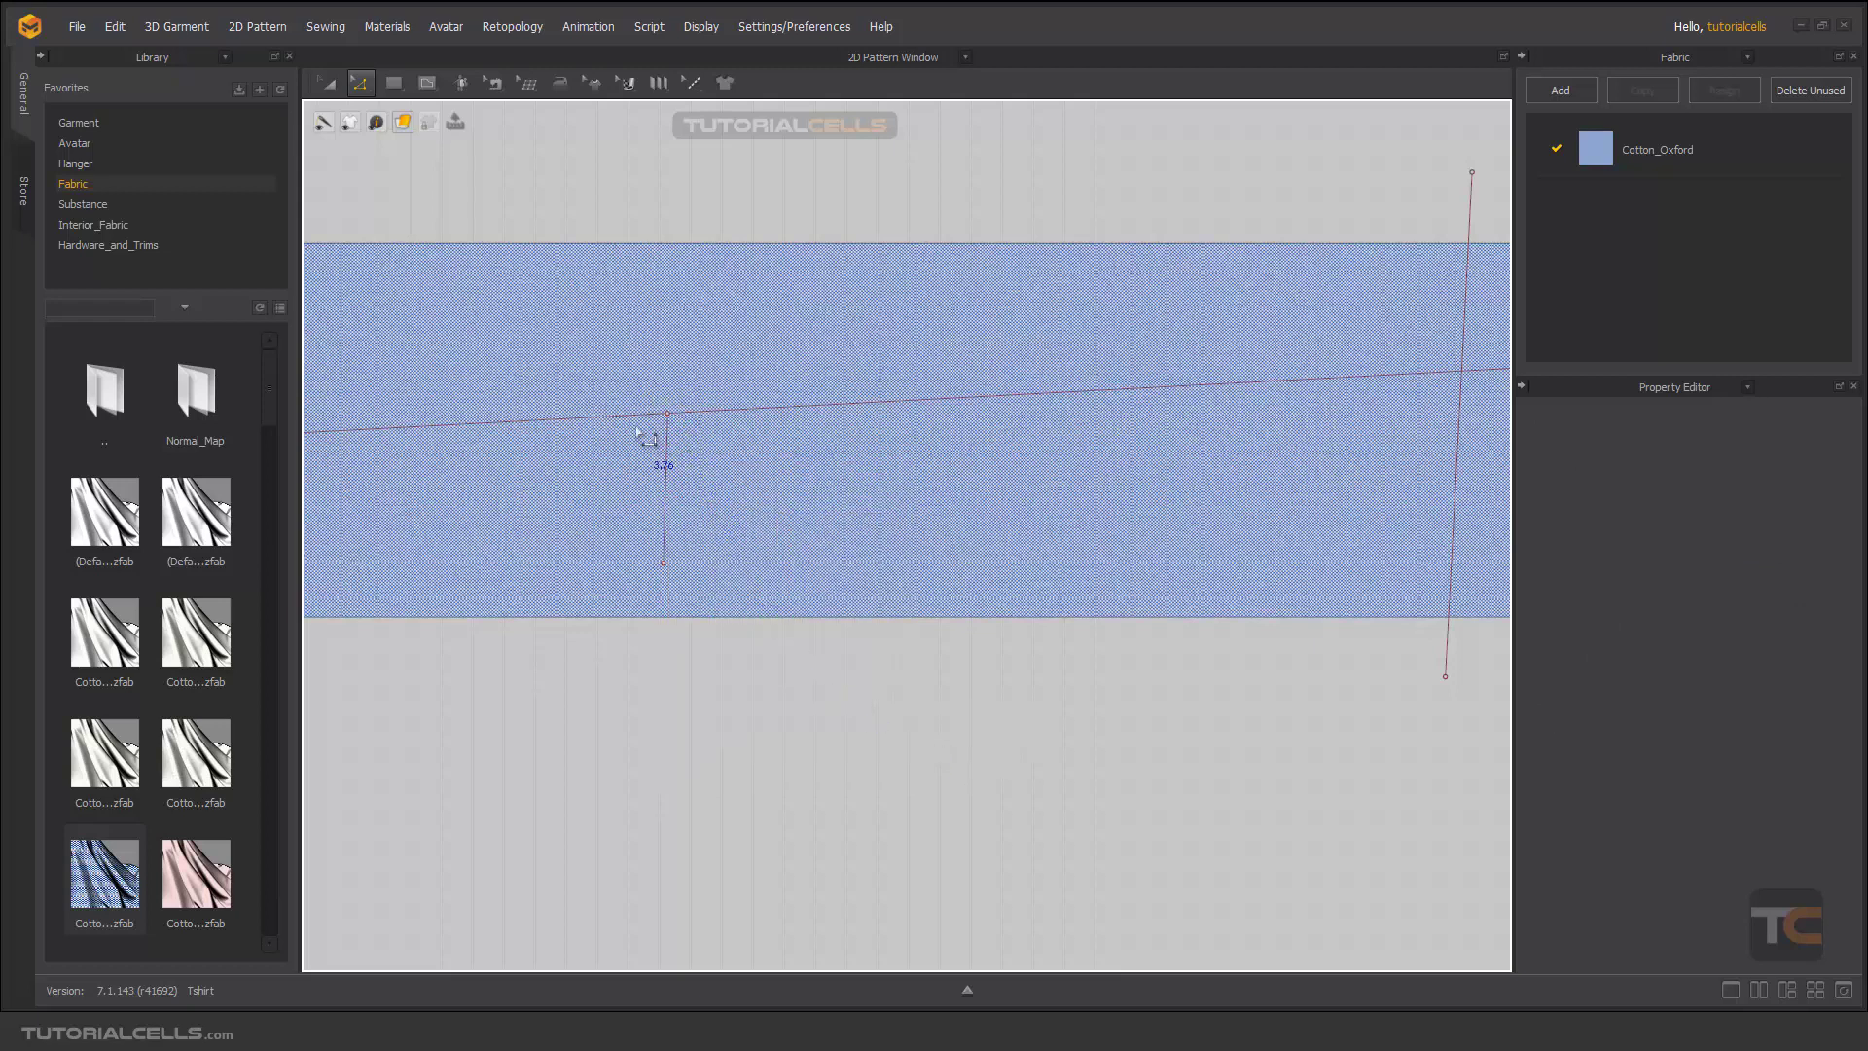
Trim the overshooting right internal line to the pattern outline using Extend/Trim
scroll(686, 434, "down", 3)
scroll(990, 483, "down", 1)
middle_click_drag(991, 483, 829, 497)
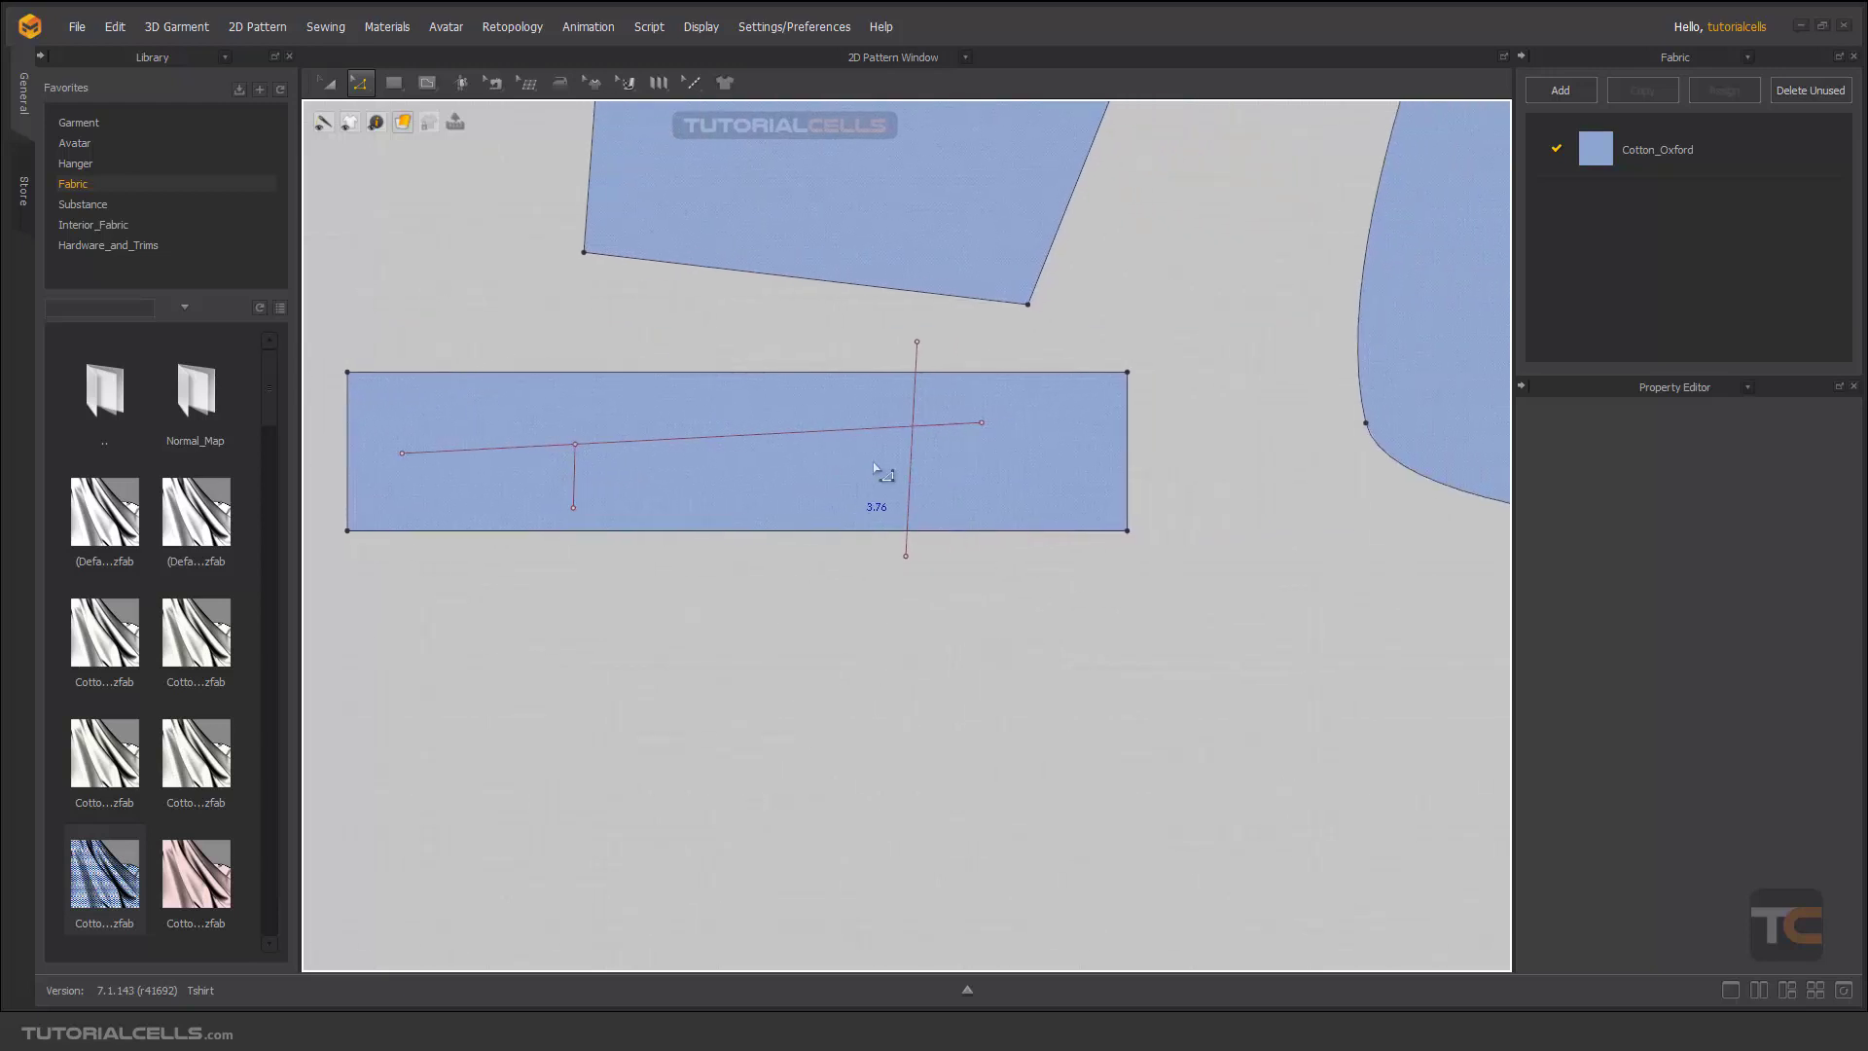
scroll(898, 444, "up", 2)
left_click(916, 442)
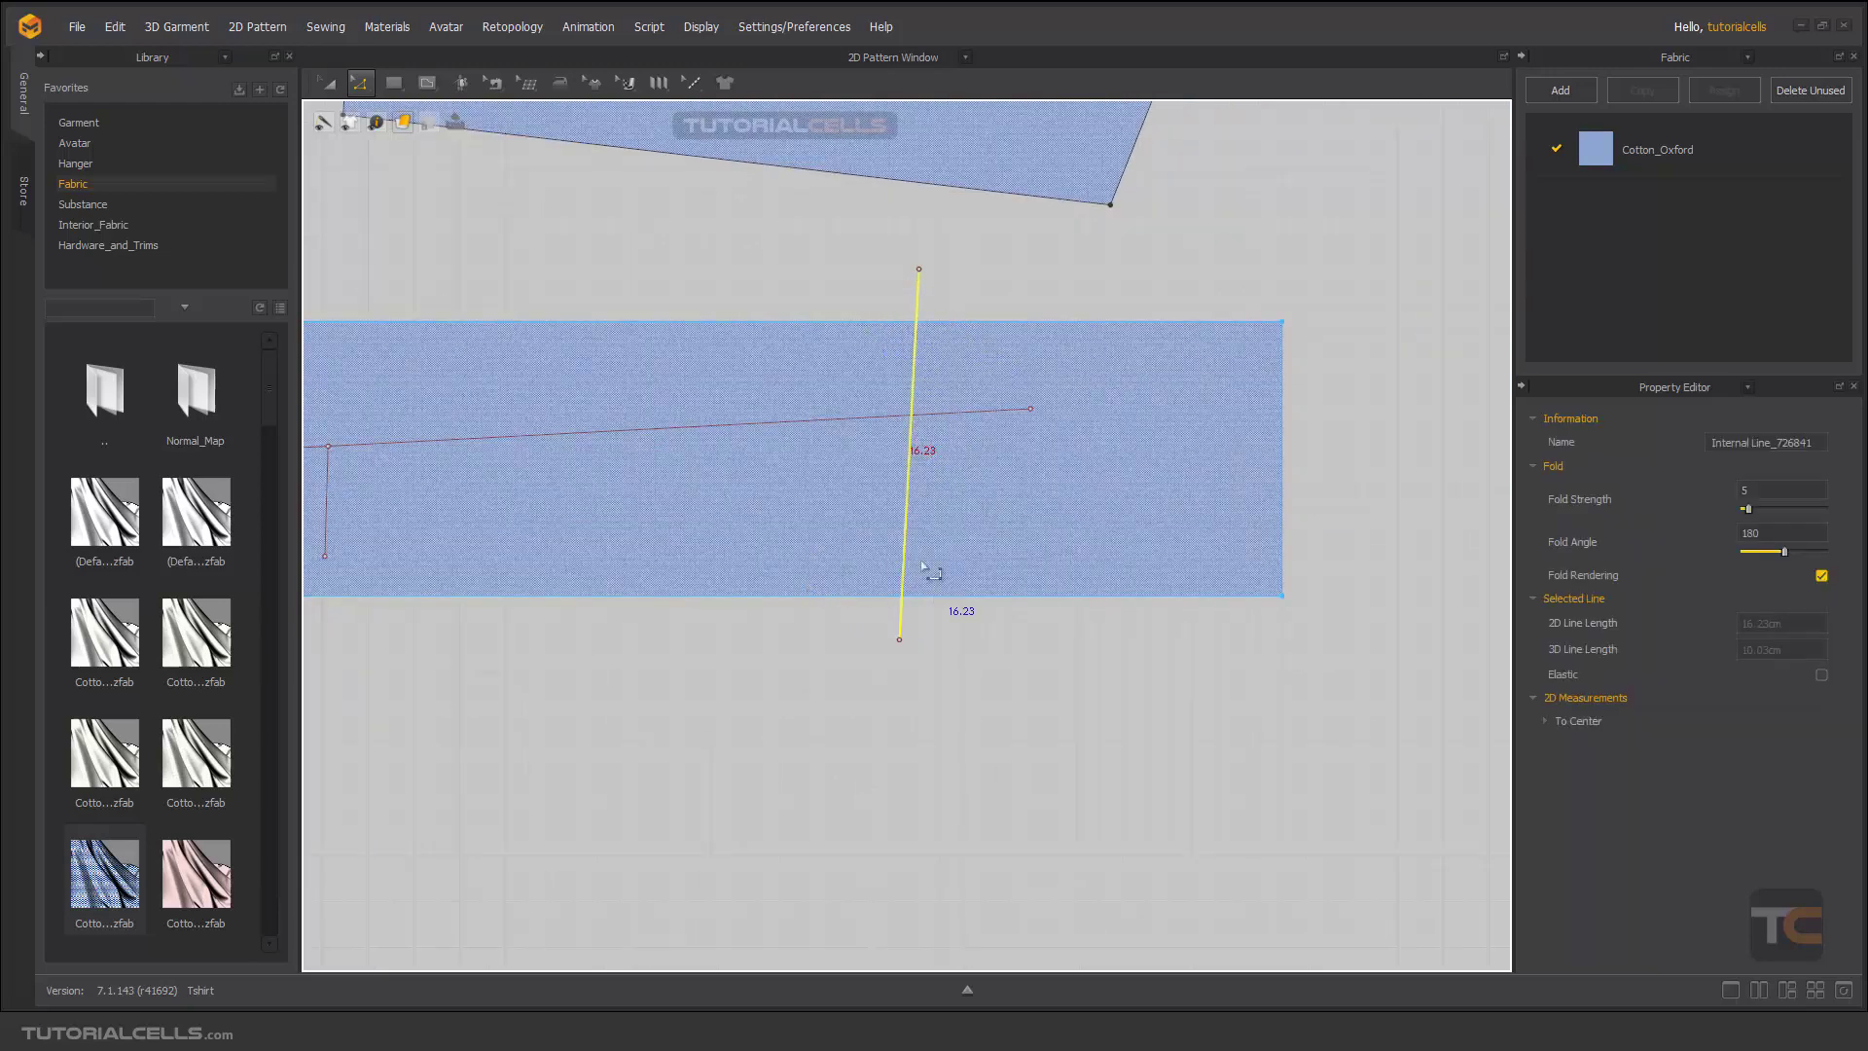
right_click(907, 518)
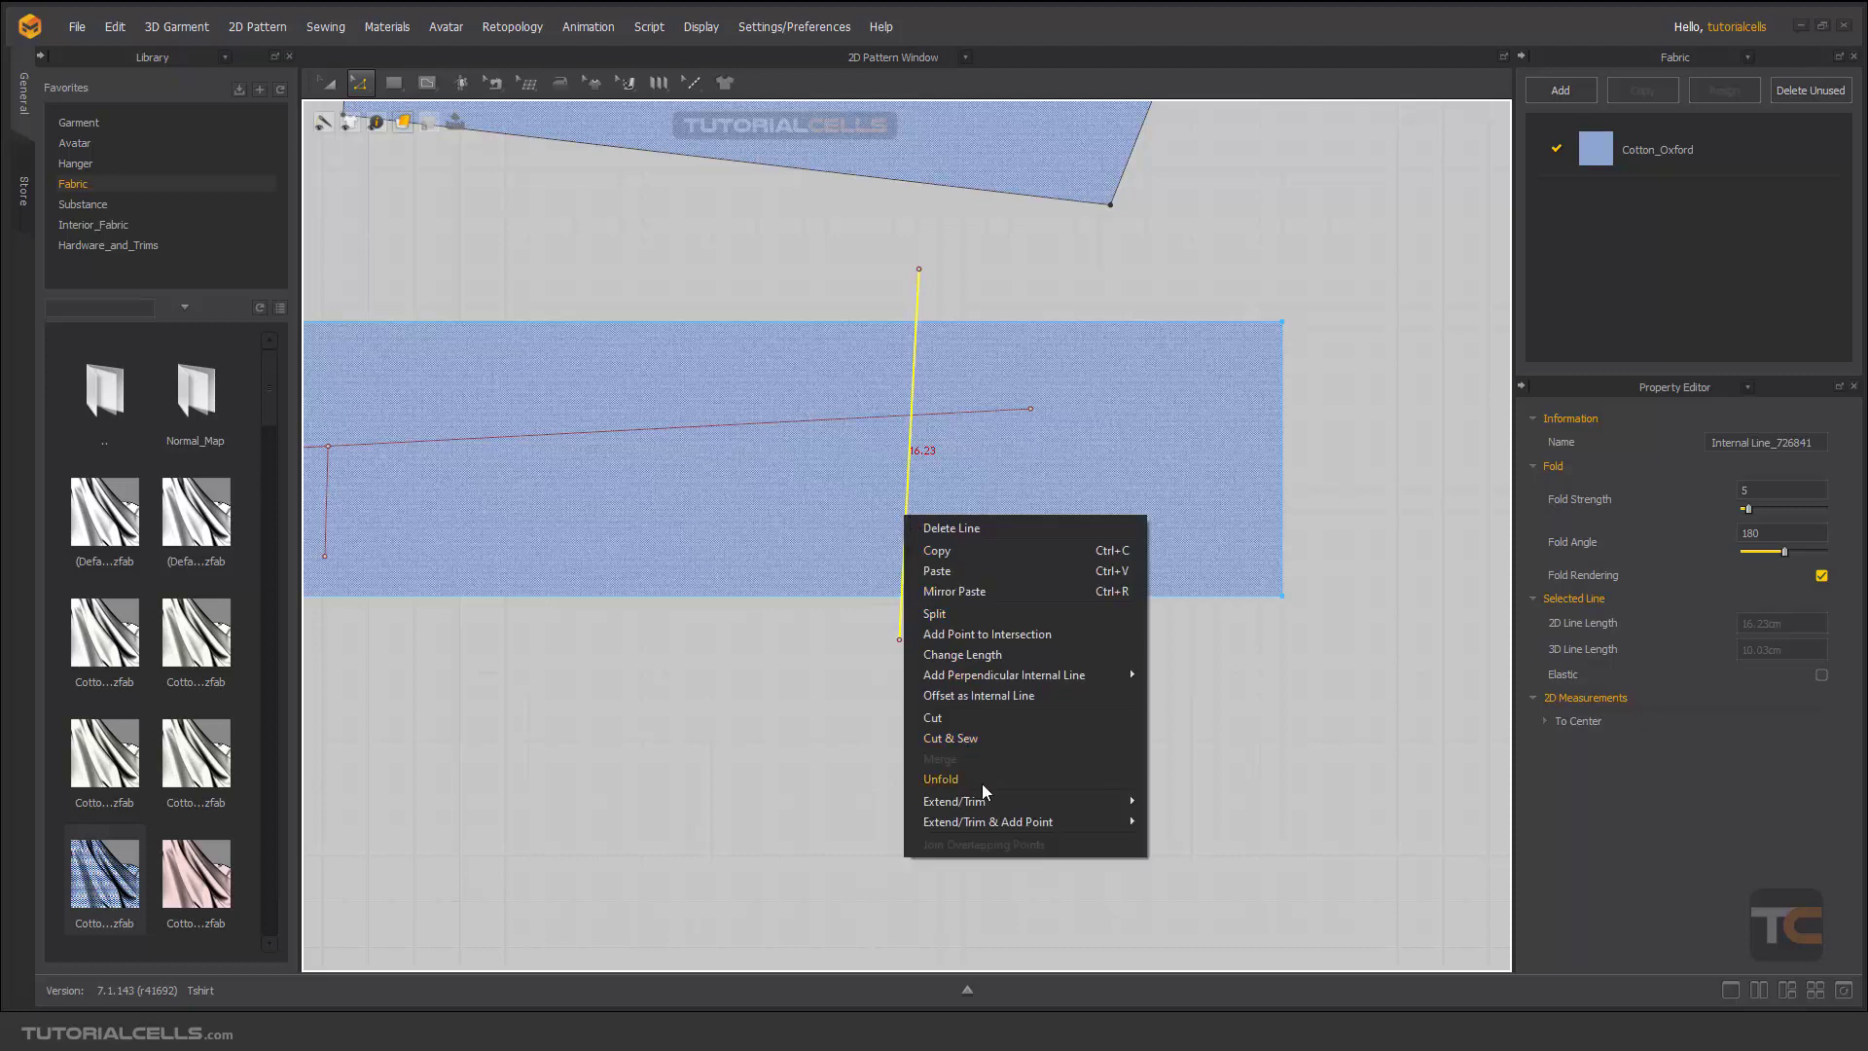
mouse_move(995, 800)
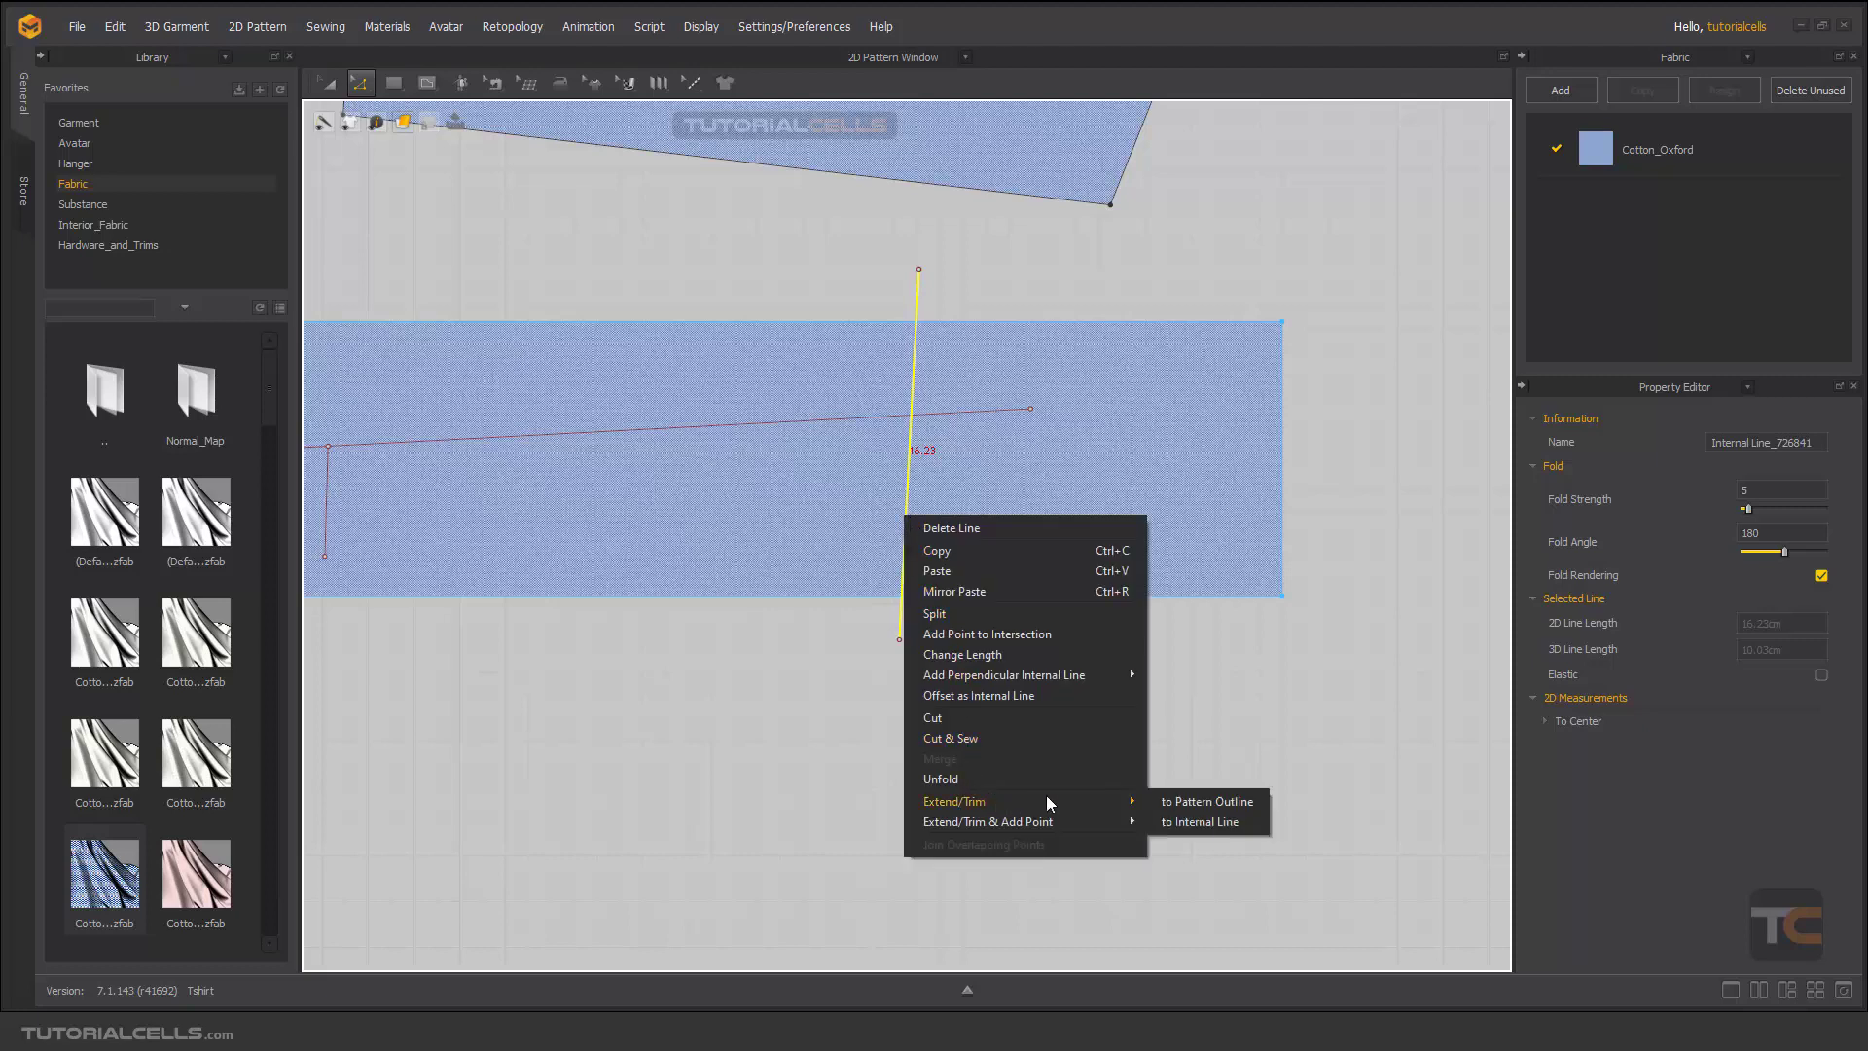
left_click(1176, 802)
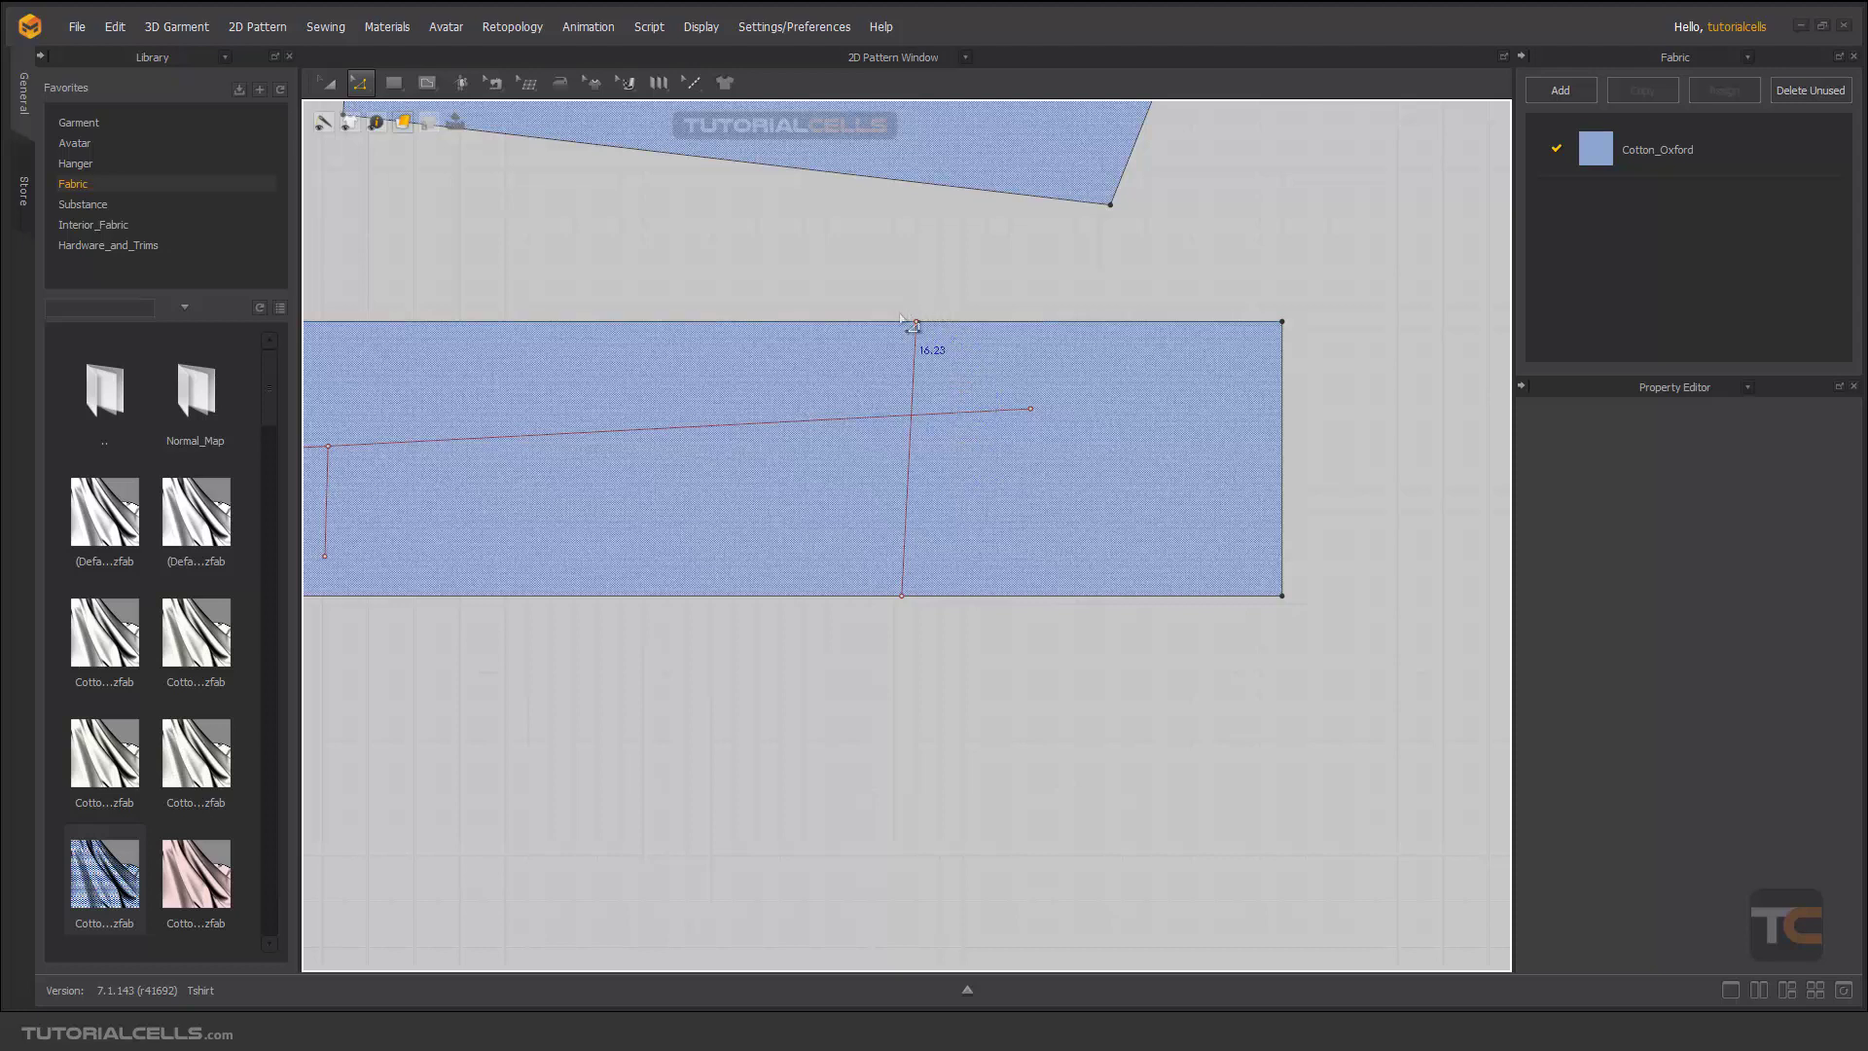
Apply Extend/Trim & Add Point to the right internal line, targeting the pattern outline
right_click(919, 356)
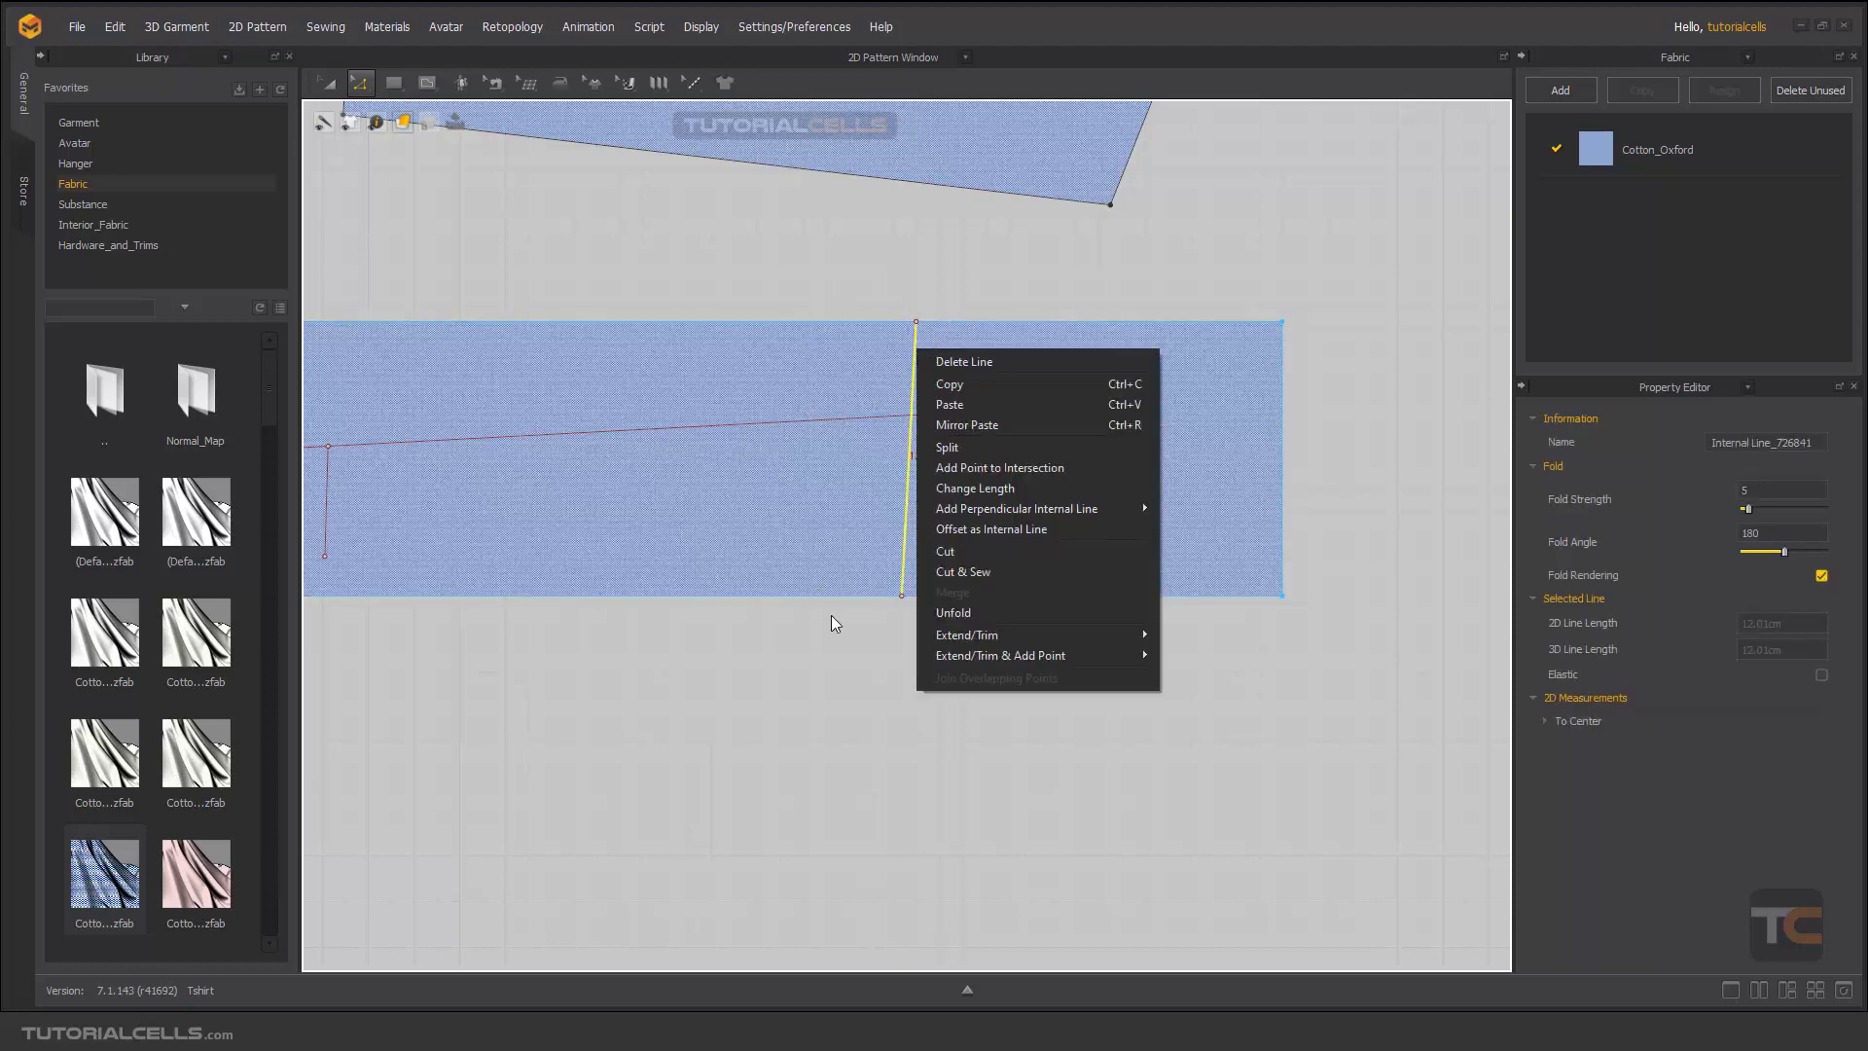
mouse_move(966, 659)
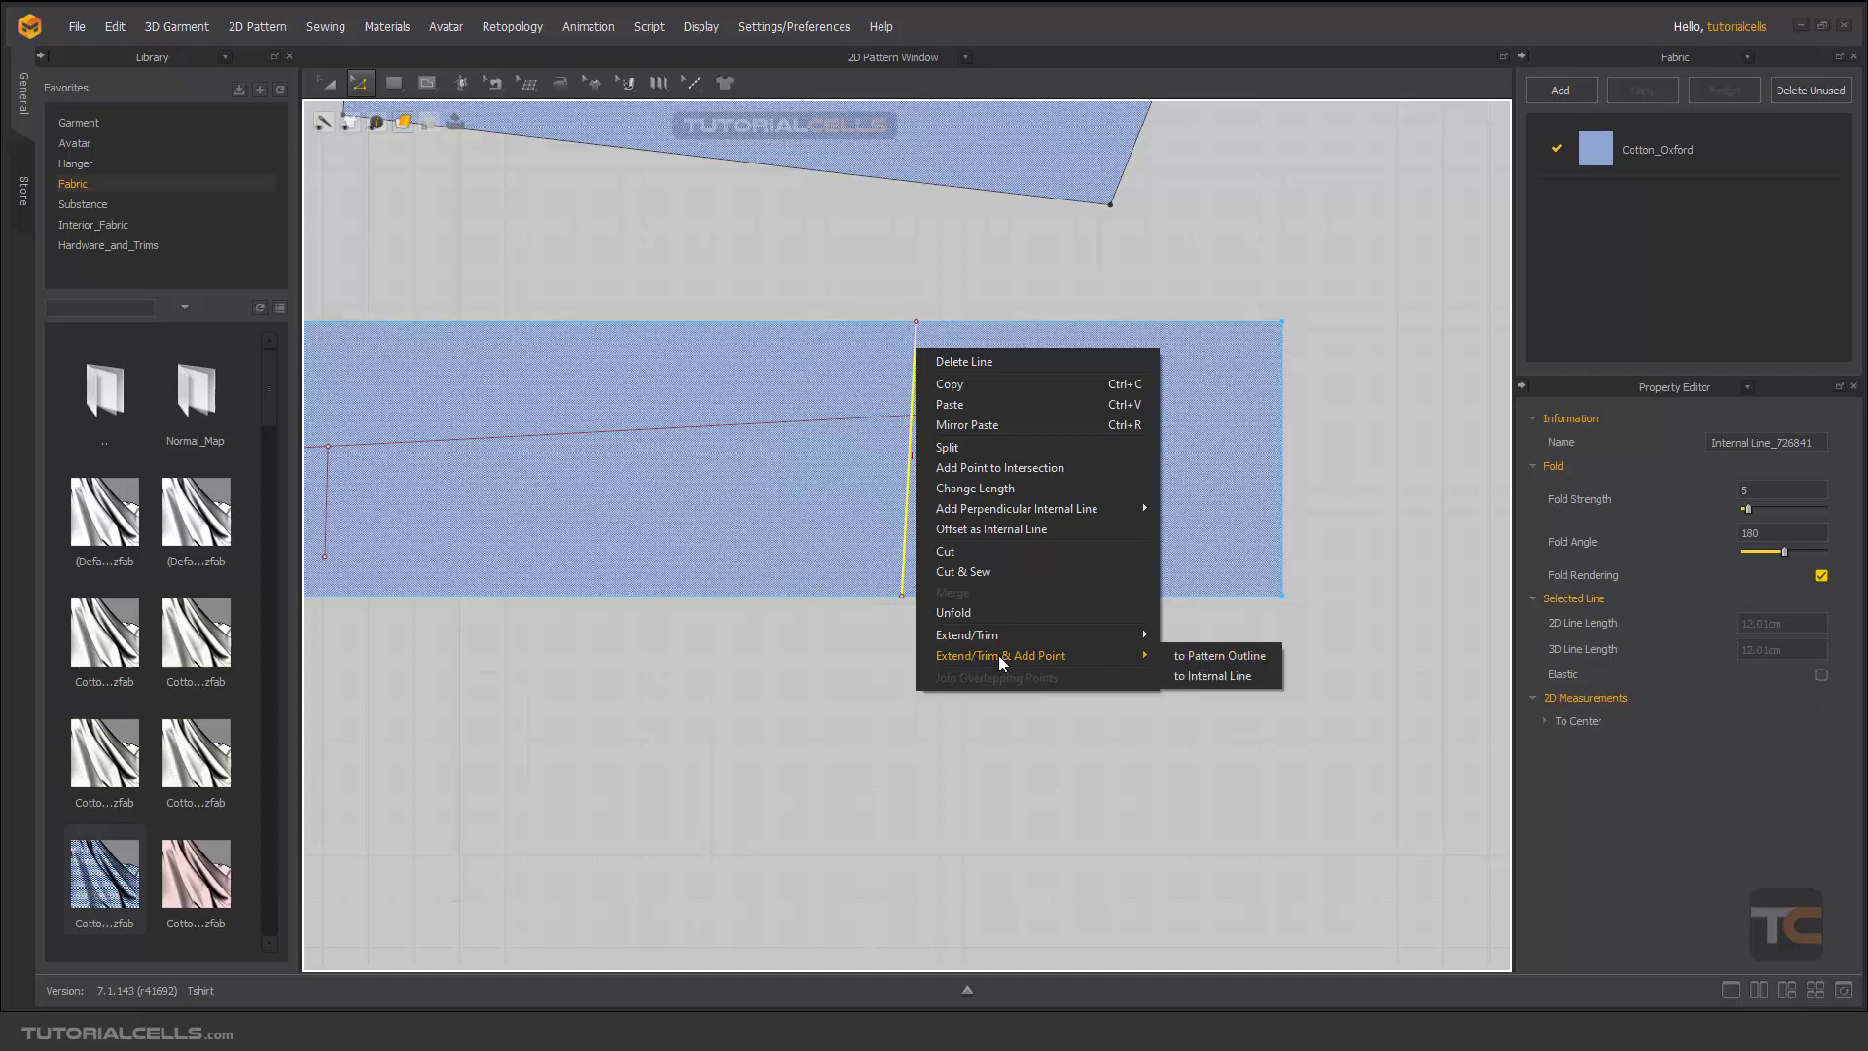
left_click(1181, 656)
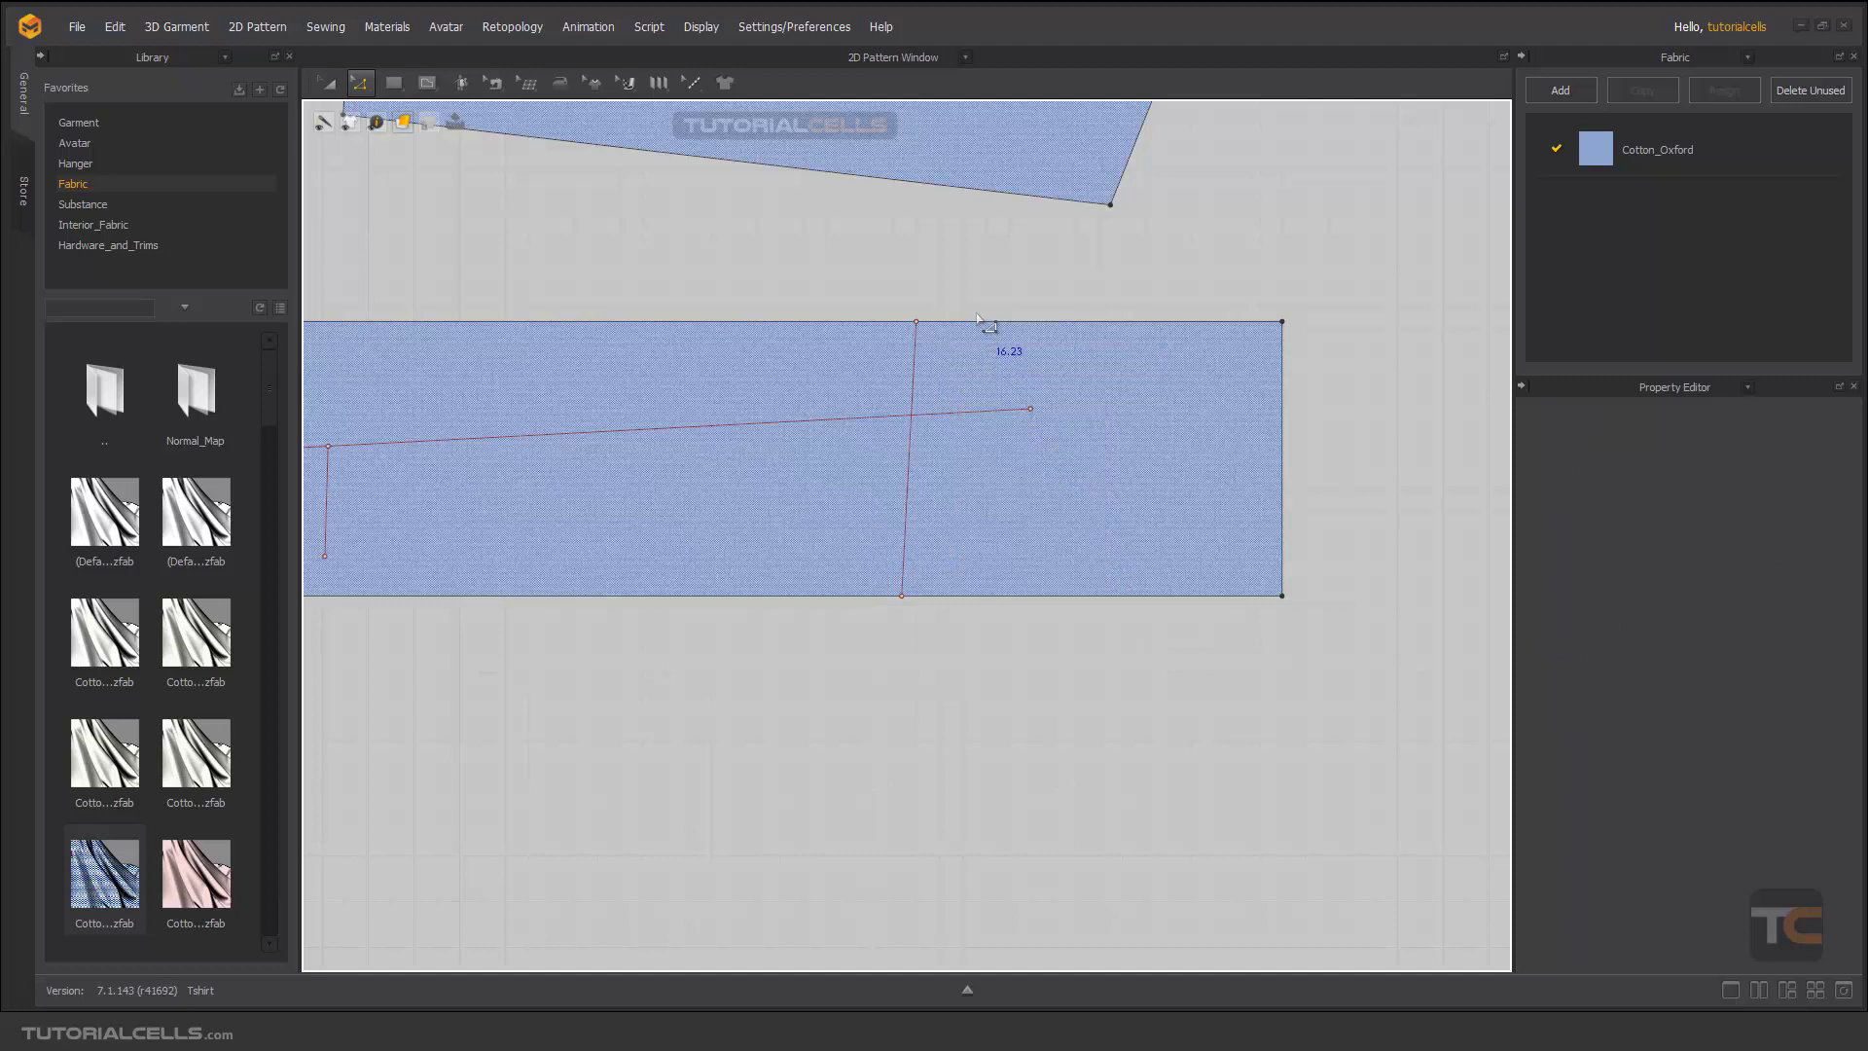
scroll(852, 360, "down", 3)
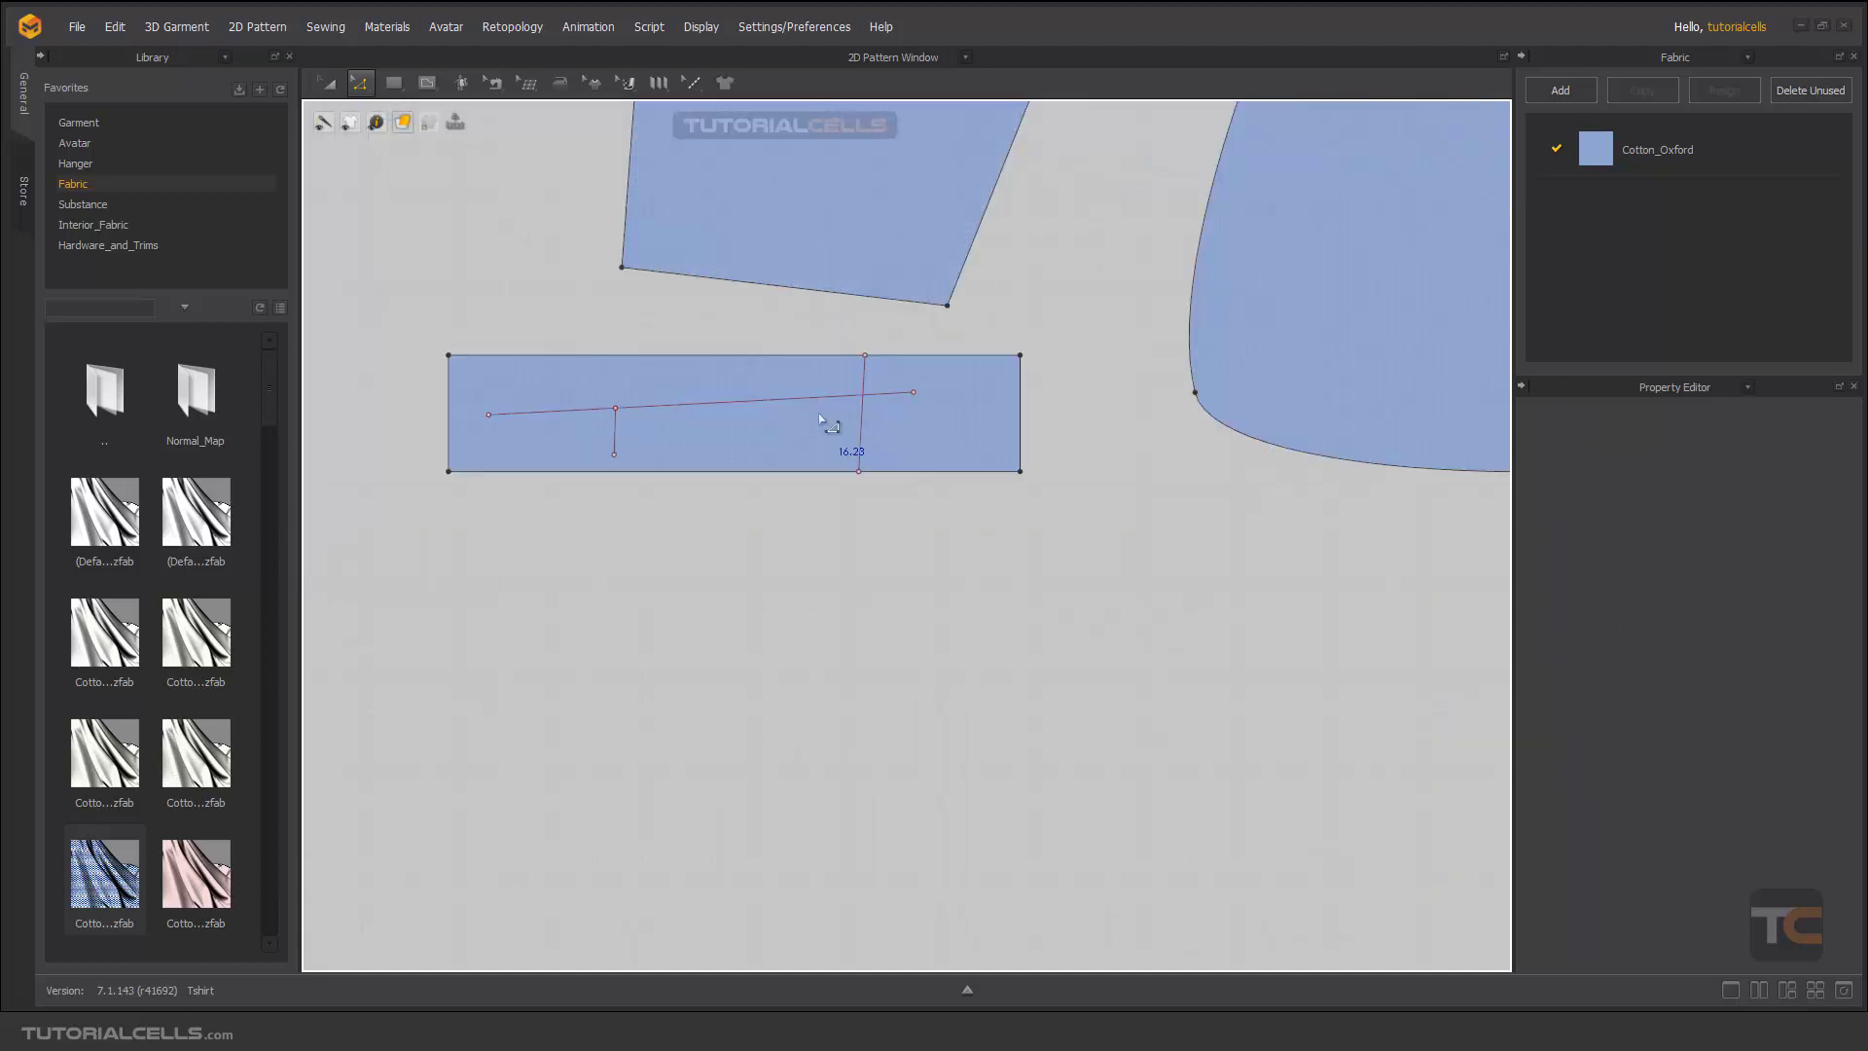
middle_click_drag(822, 420, 883, 533)
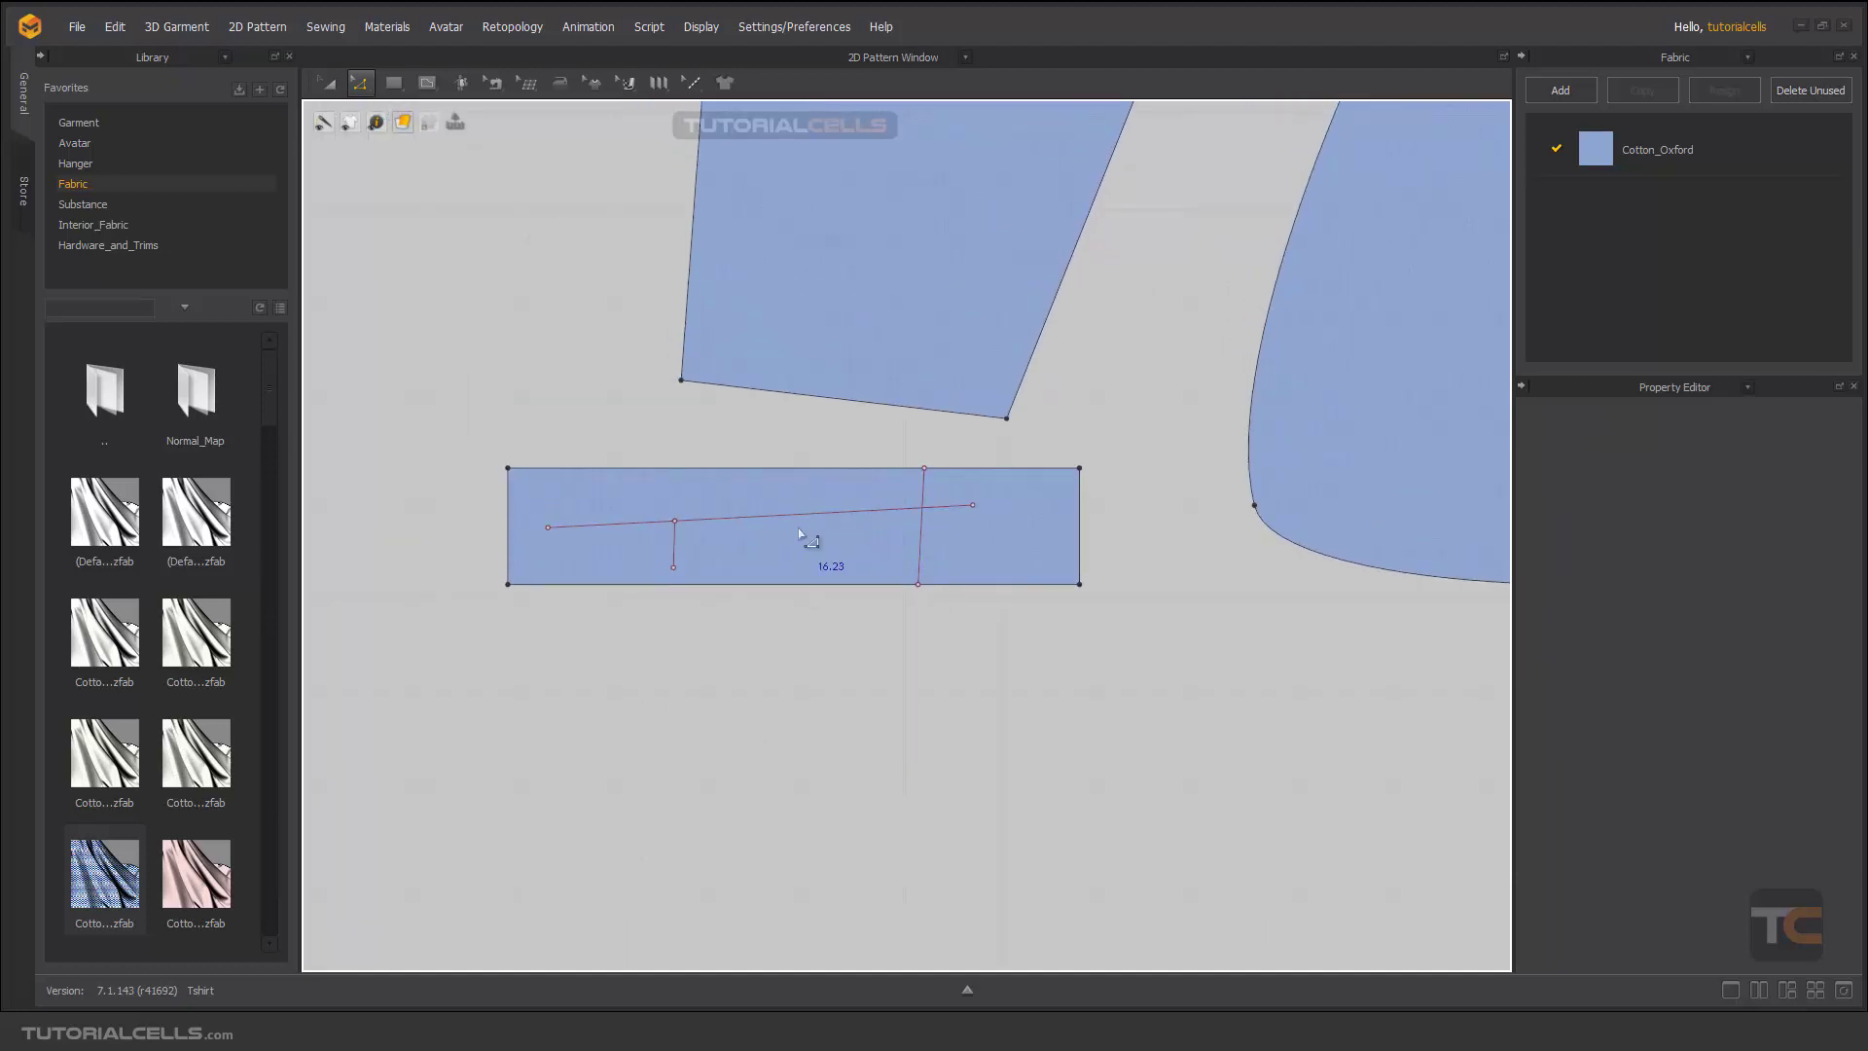
right_click(675, 551)
mouse_move(743, 827)
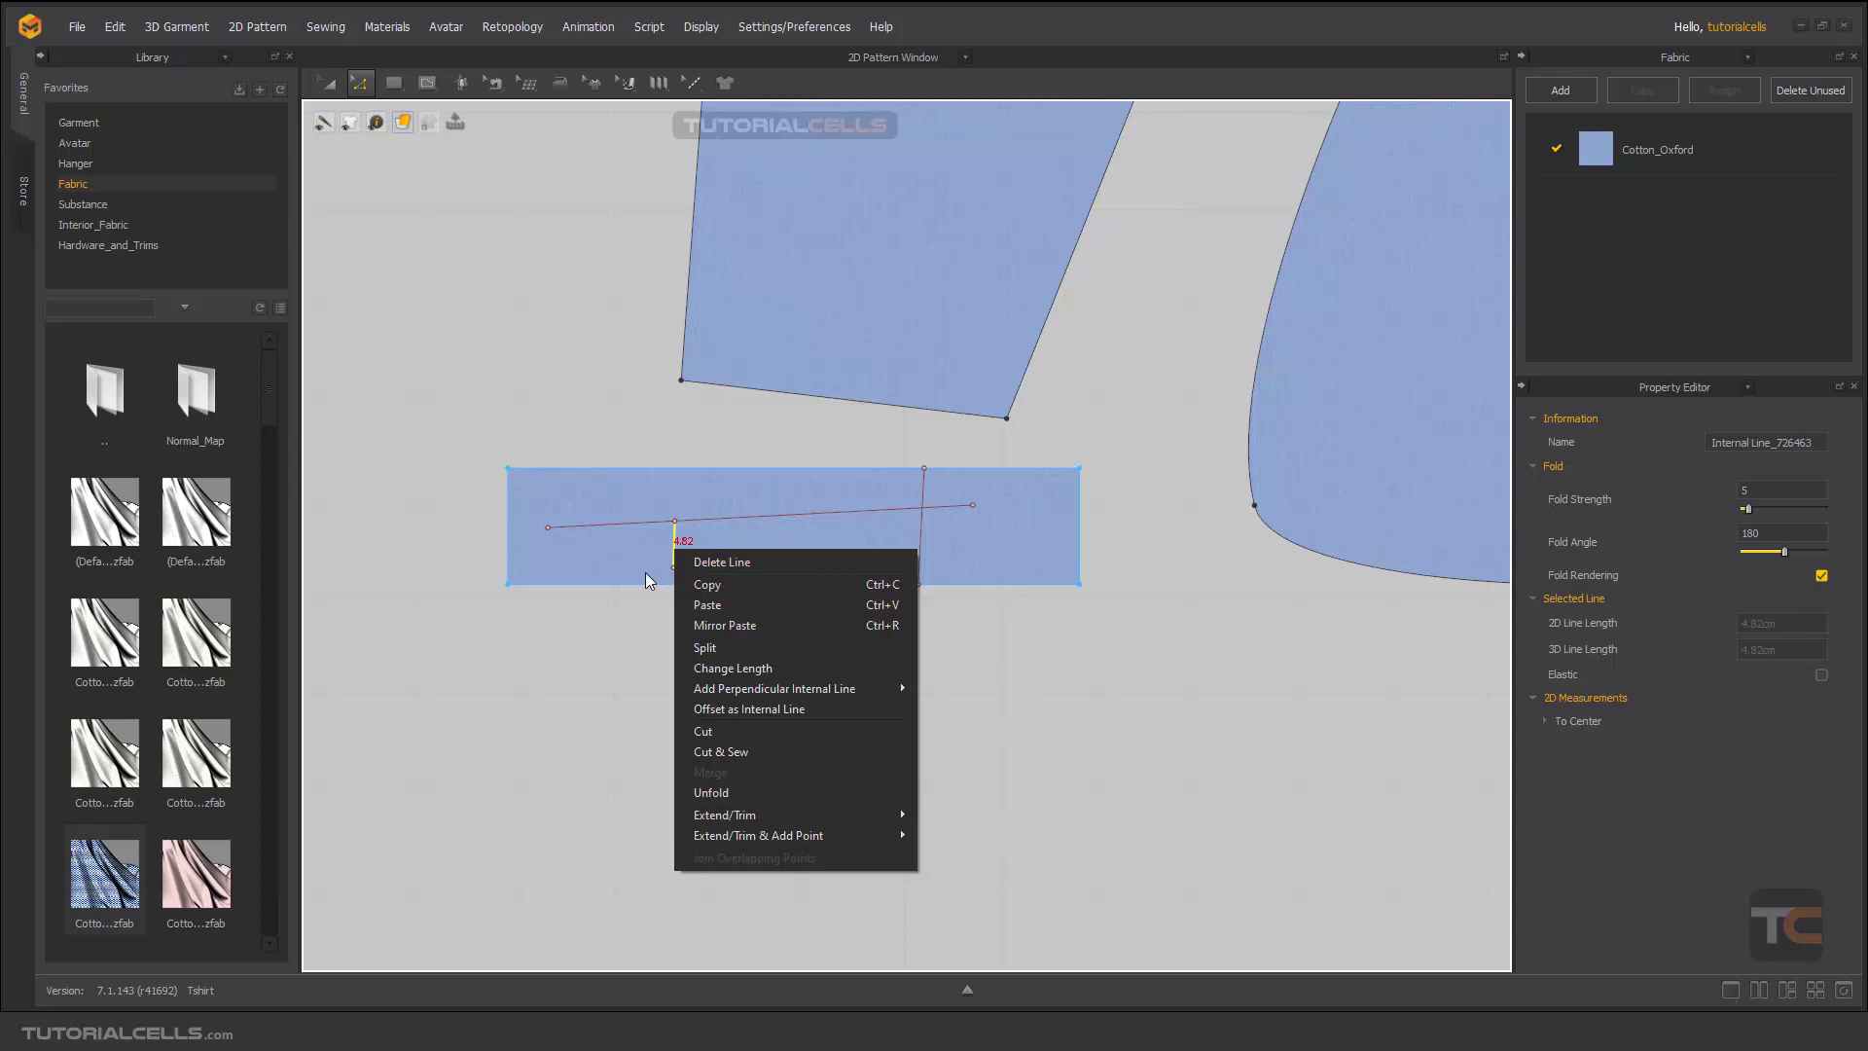
right_click_drag(645, 572, 709, 557)
scroll(708, 558, "down", 2)
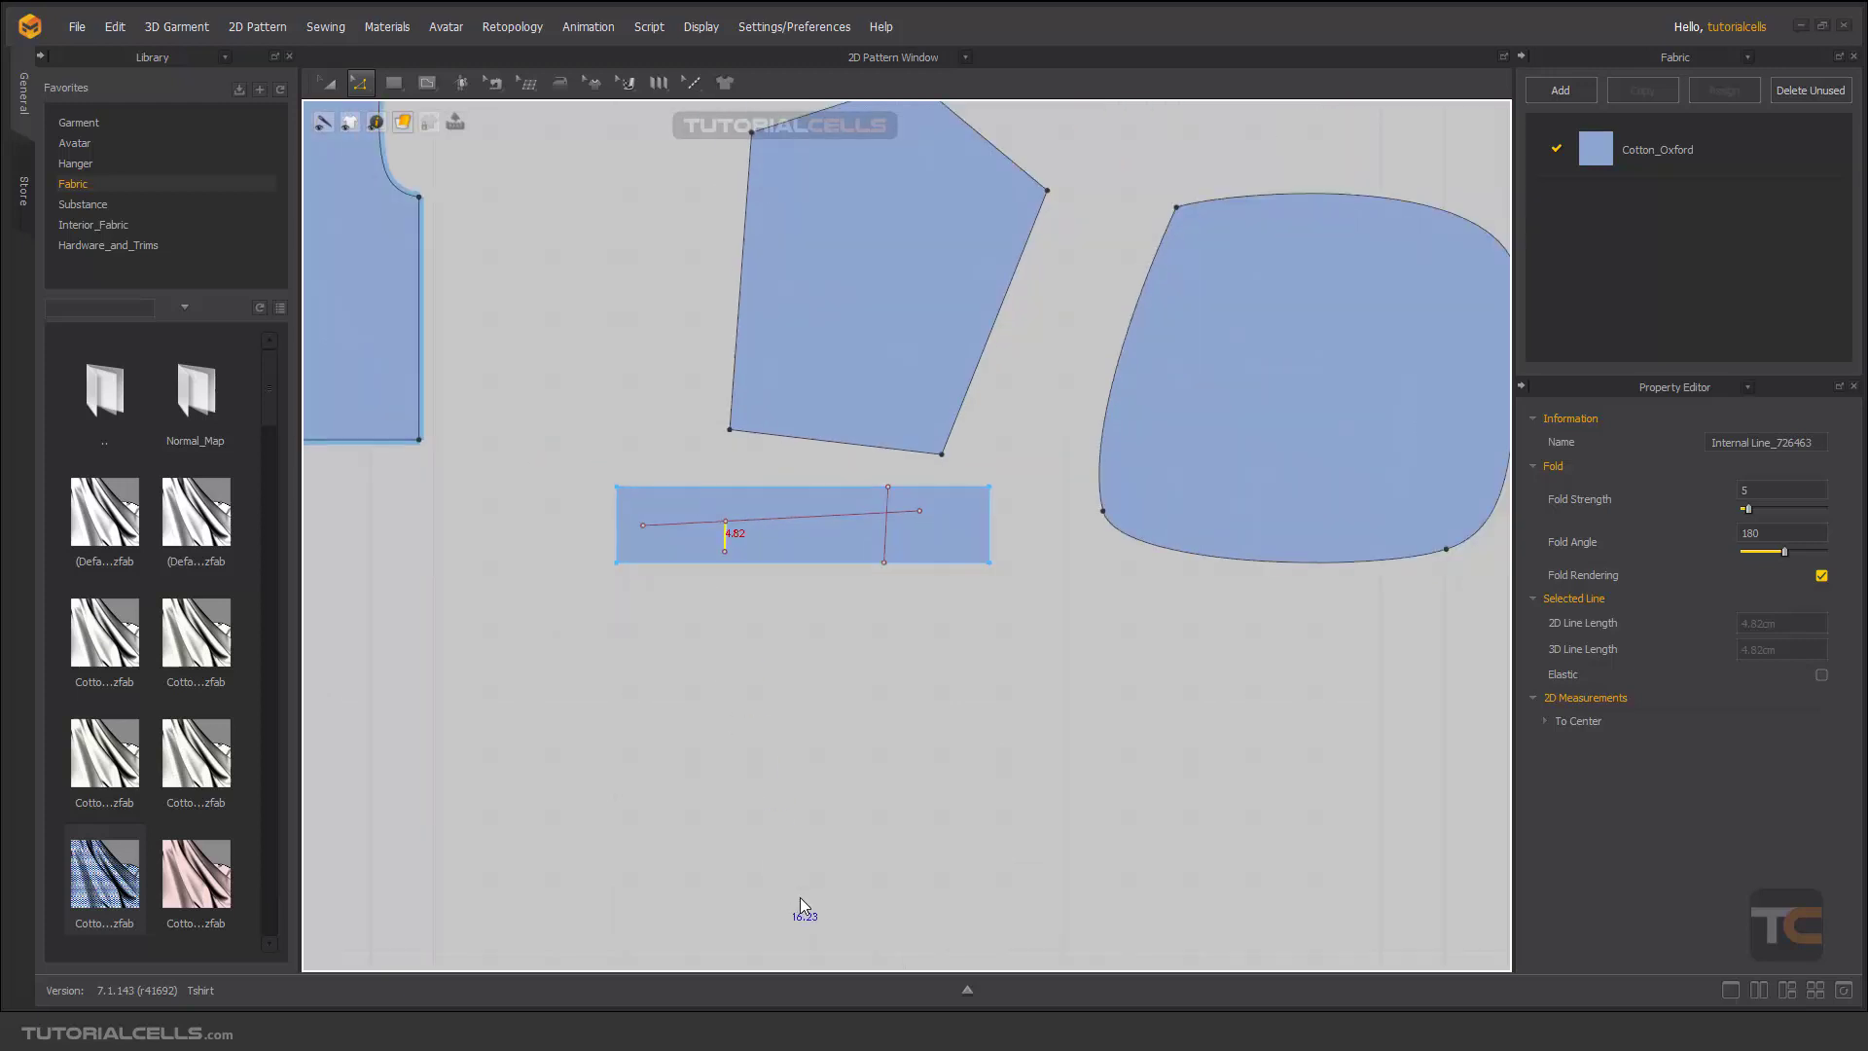